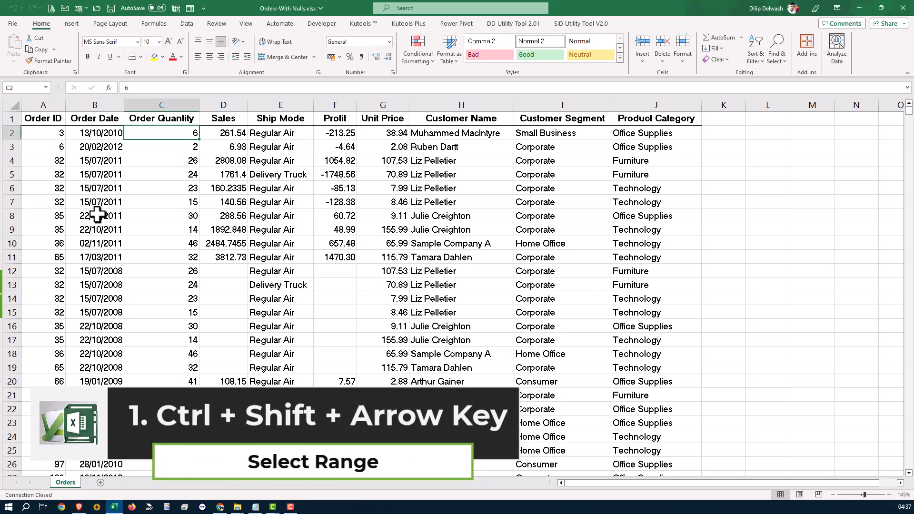
Jump to the last filled row of the Order Quantity column, and return to the Order Date header
key(ctrl+Down)
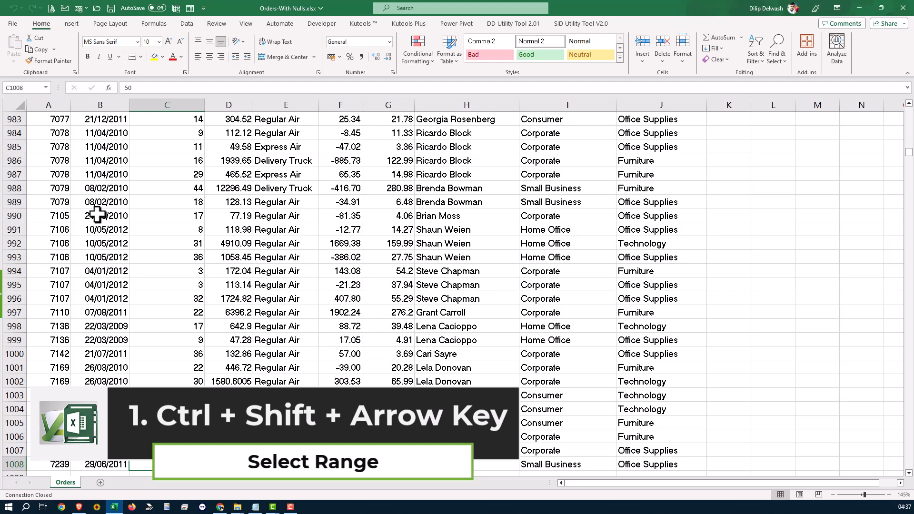
key(ctrl+Up)
key(Left)
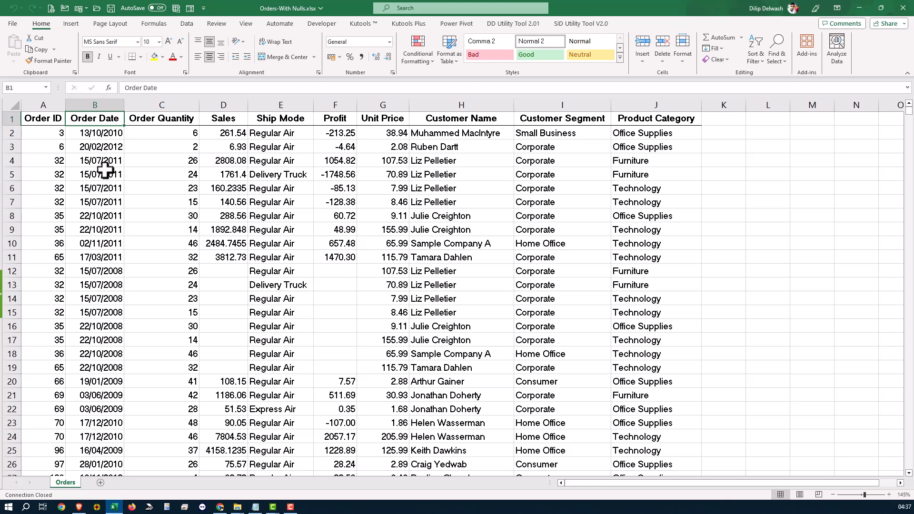
Try to select the order records manually from cell A2 downward, and return to cell A1
drag(51, 134, 536, 378)
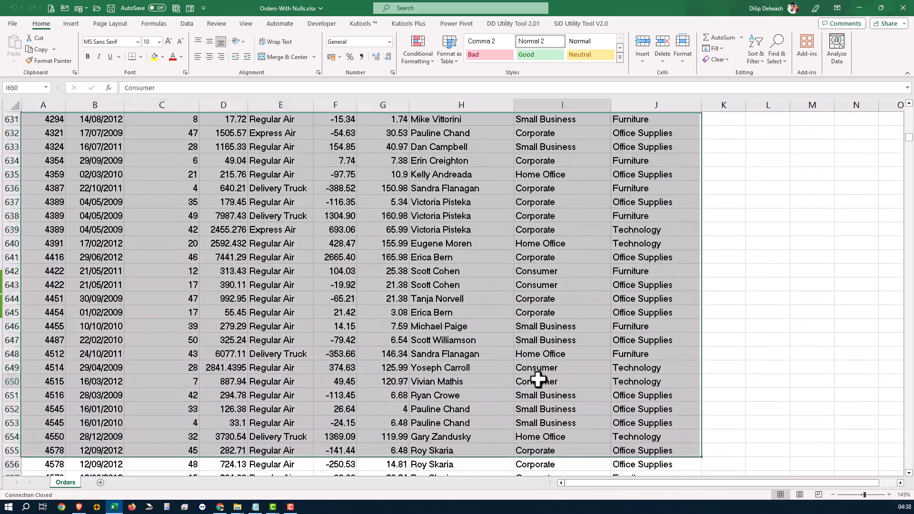
click(538, 380)
key(ctrl+Home)
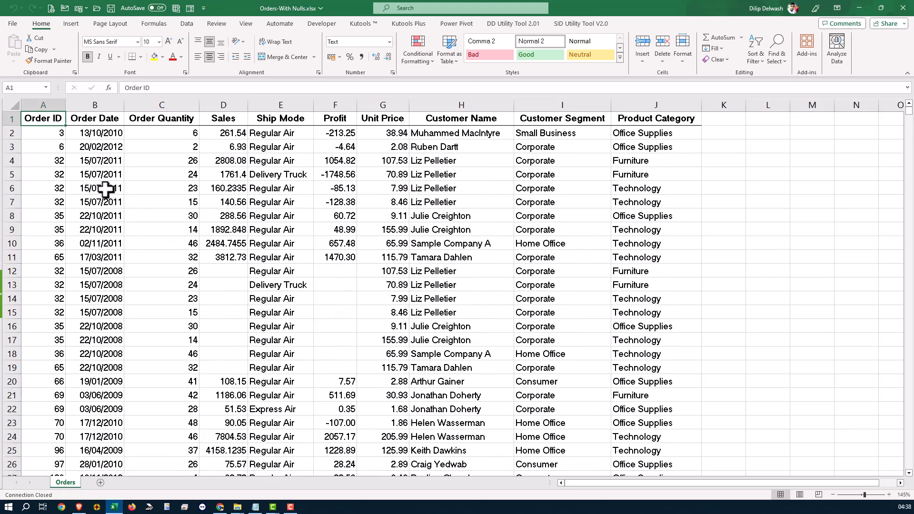
Select all order records from A2 to J1008 and check how far the selection extends
click(54, 135)
key(ctrl+shift+Right)
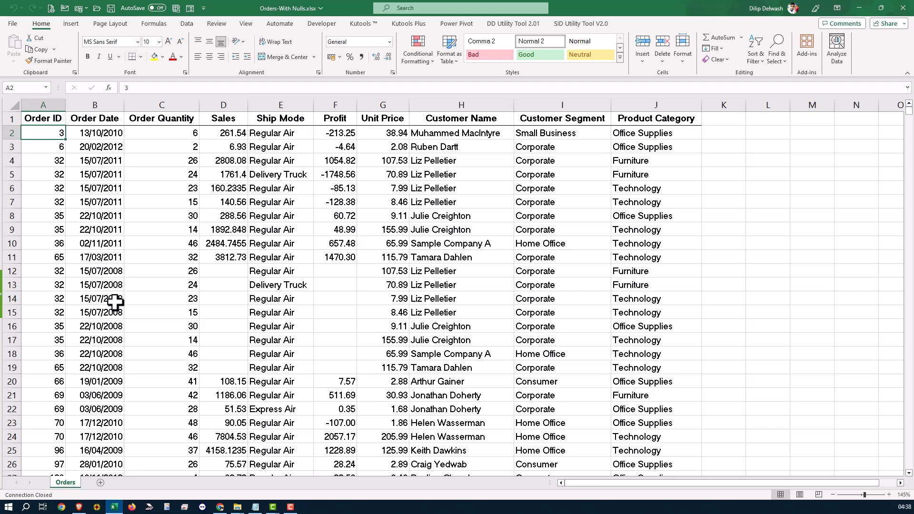
key(ctrl+shift+Right)
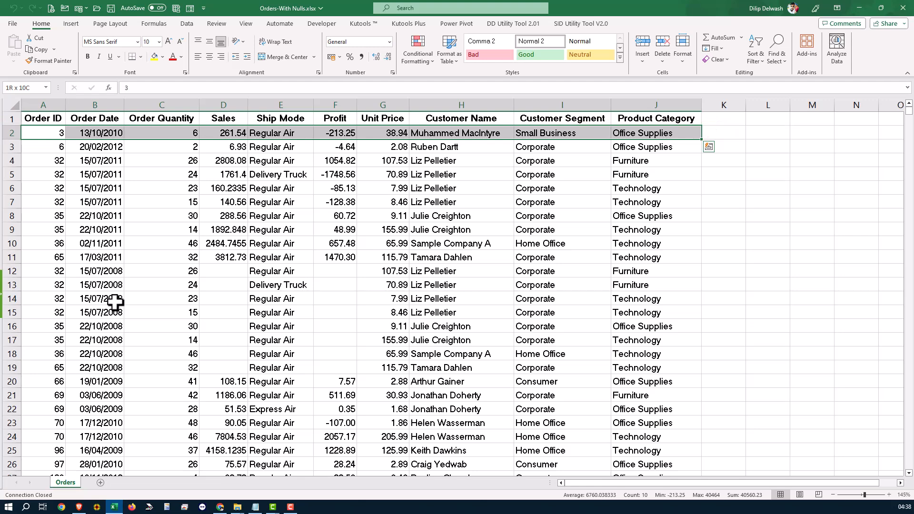
key(ctrl+shift+Down)
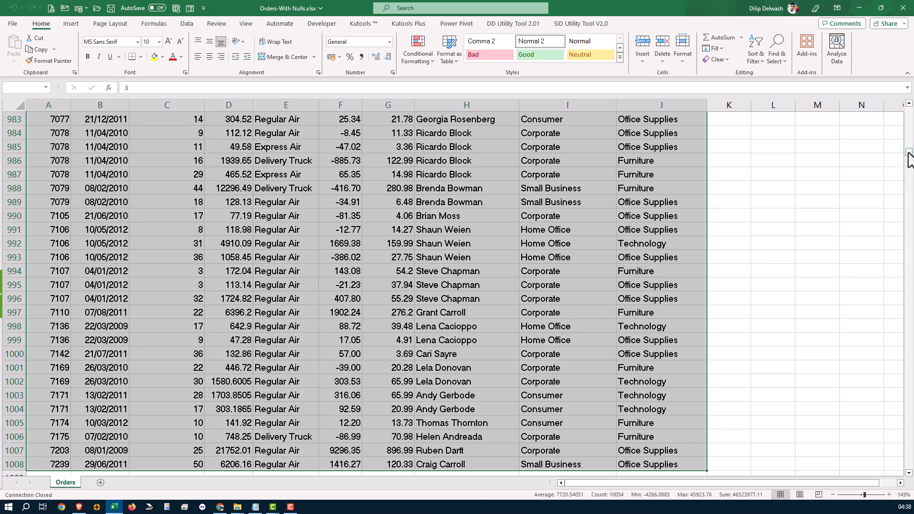
drag(910, 157, 909, 113)
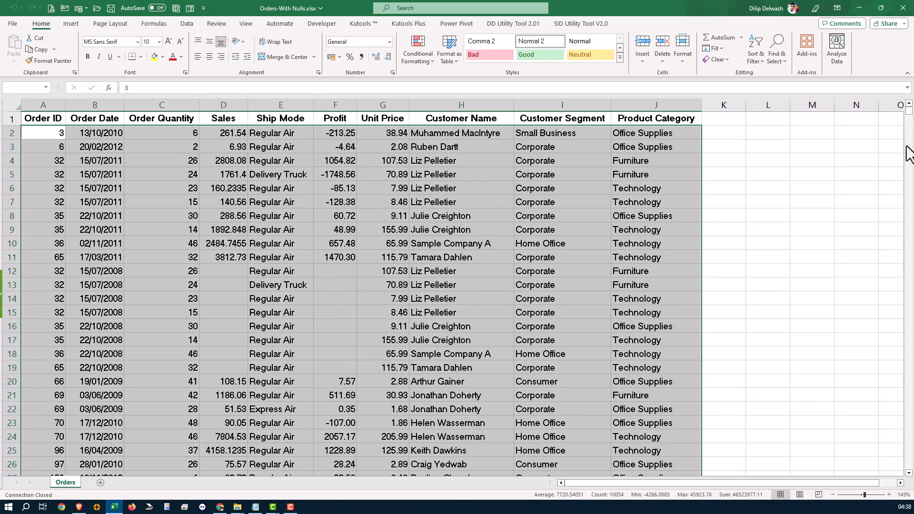
scroll(865, 223, down, 17)
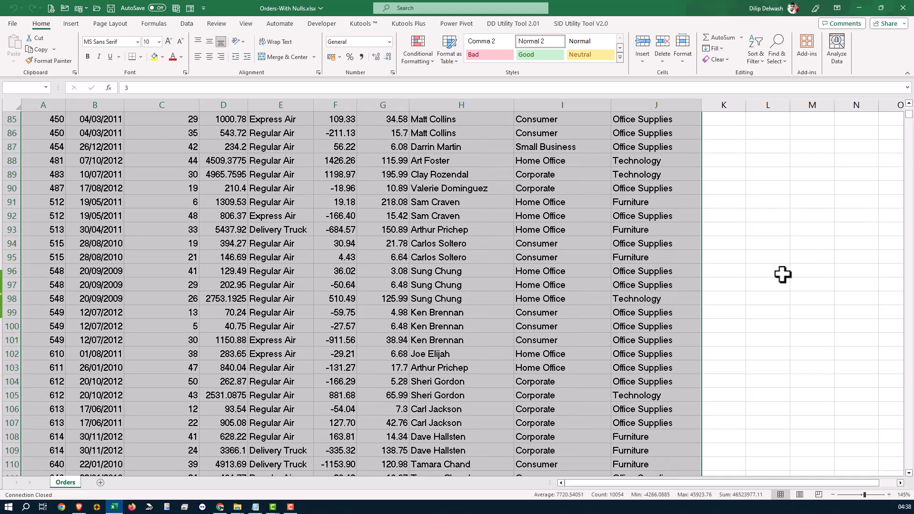
key(ctrl+BackSpace)
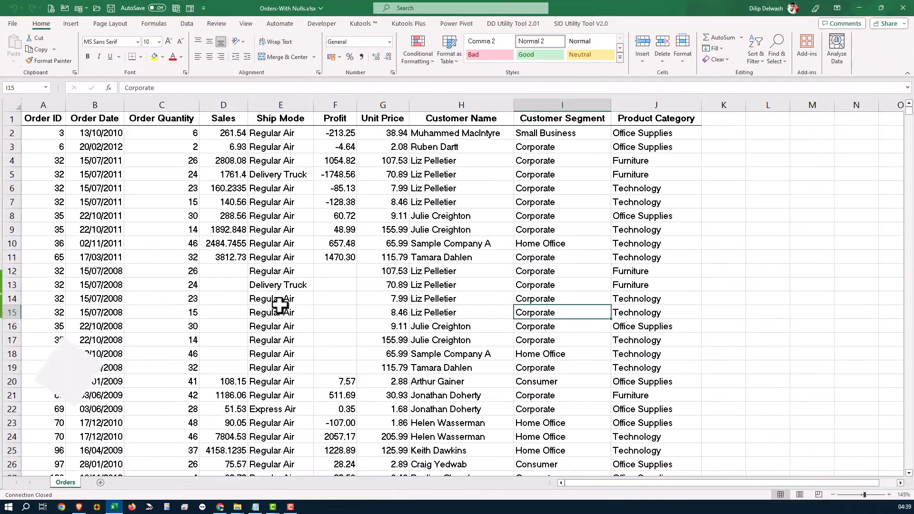
Examine the end of the order data and the blank rows below it, and return to cell A1
key(ctrl+Down)
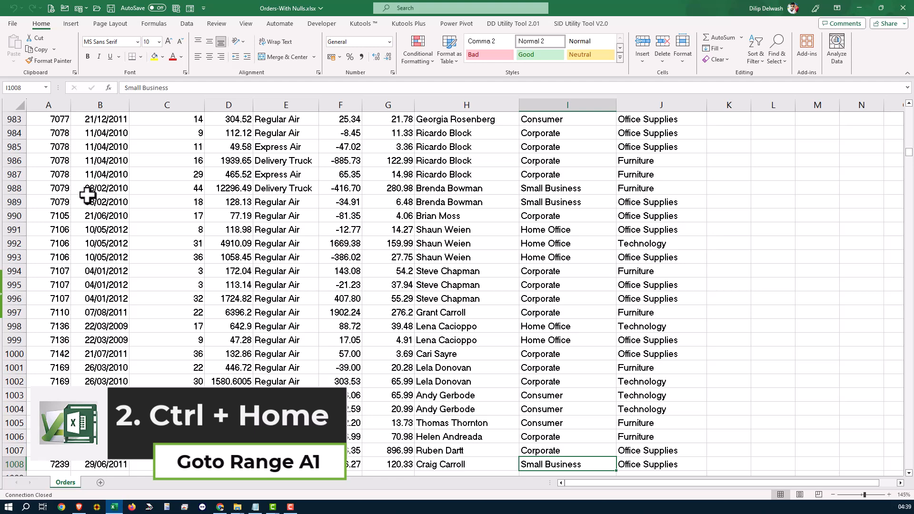
scroll(309, 333, down, 7)
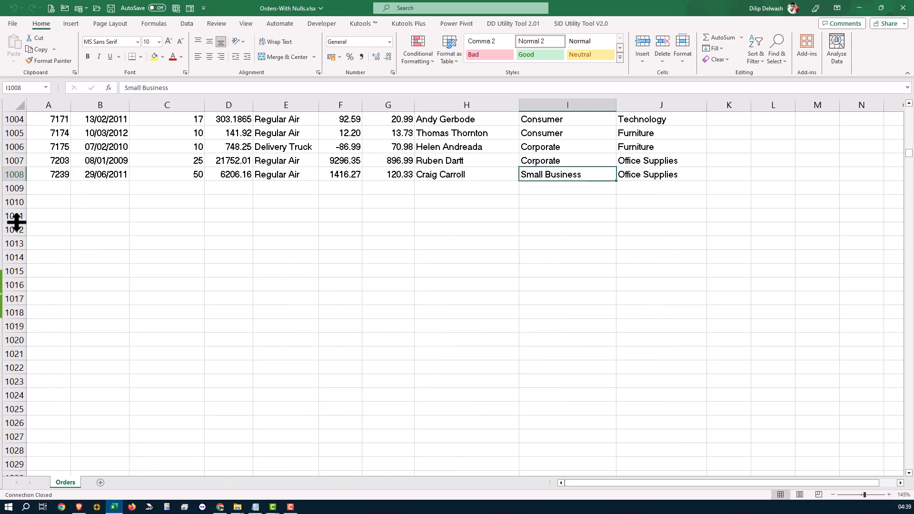
click(162, 299)
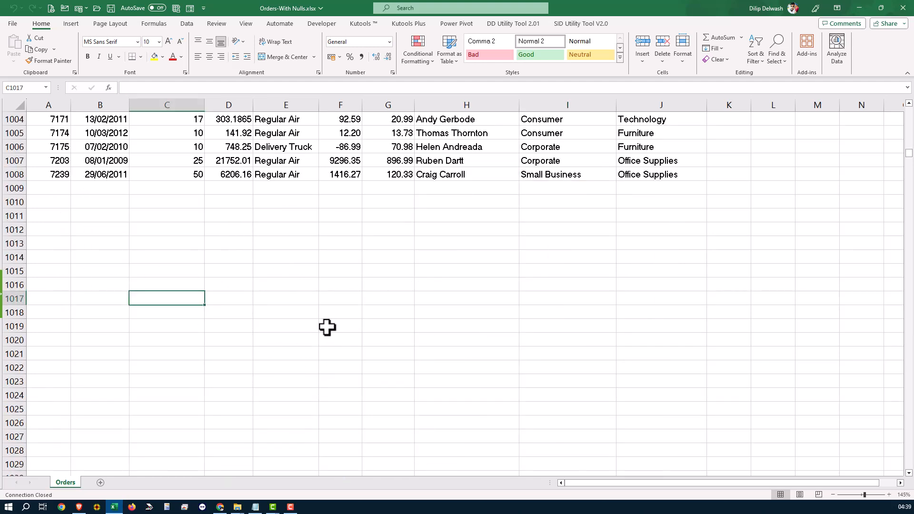
key(Up)
key(Up)
key(Up)
key(Up)
key(Up)
key(Up)
key(Up)
key(Up)
key(Up)
key(Up)
key(Up)
key(Up)
key(Up)
key(Up)
key(Up)
key(Up)
key(Up)
key(Up)
key(Up)
key(Up)
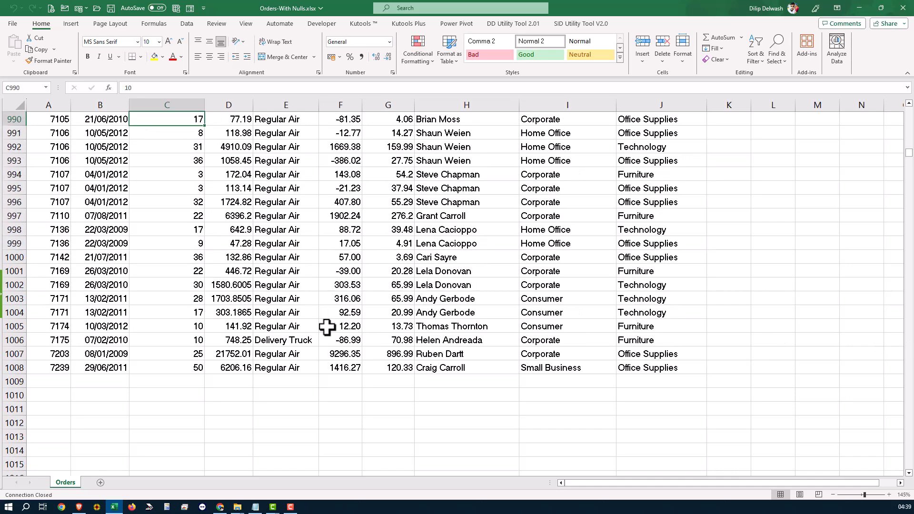
key(Up)
key(Up)
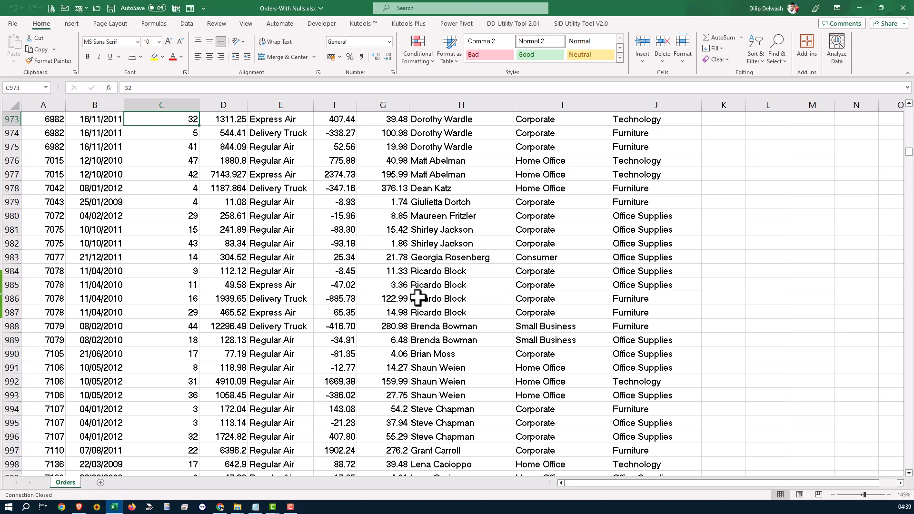
key(ctrl+Home)
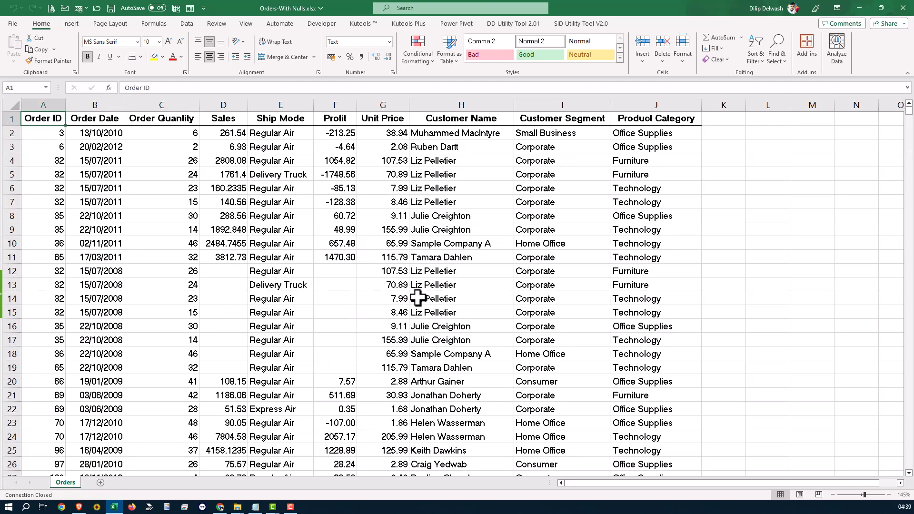
Go to the last filled row of the Order ID column, and return from cell B1002 to the top of the Order Date column
key(ctrl+Down)
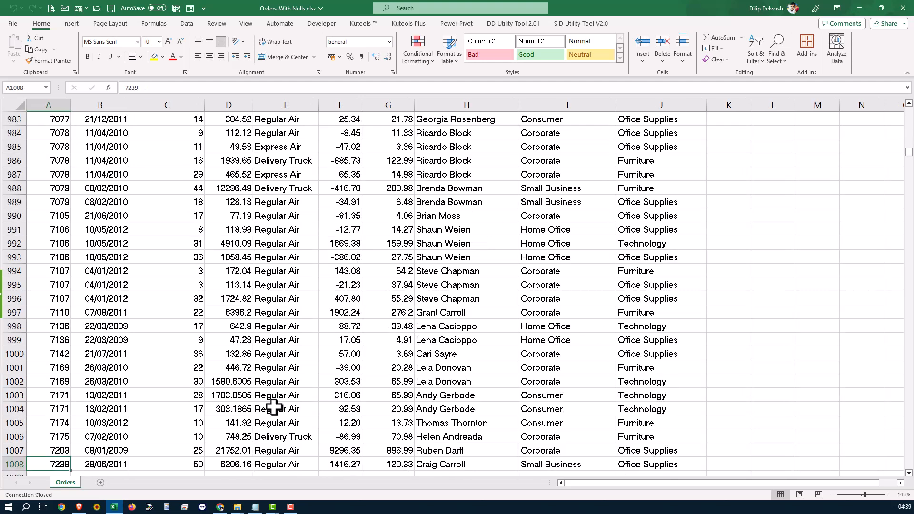
click(88, 382)
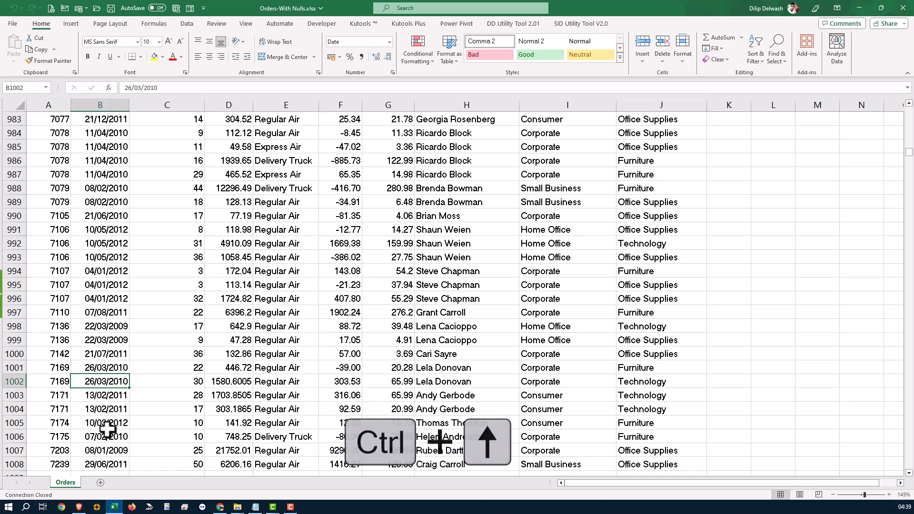
key(ctrl+Up)
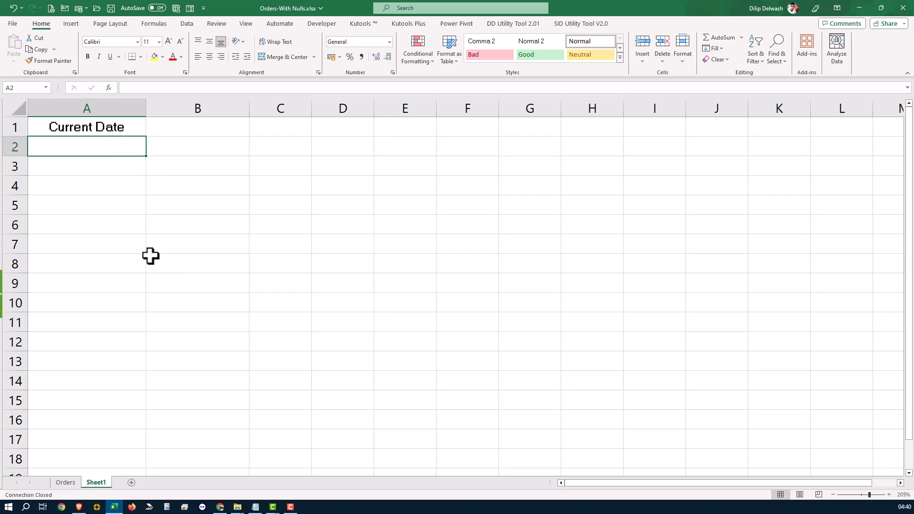
Insert the current date, 07/01/2024, into cell A2 of Sheet1 and check it against the system calendar
key(ctrl+semicolon)
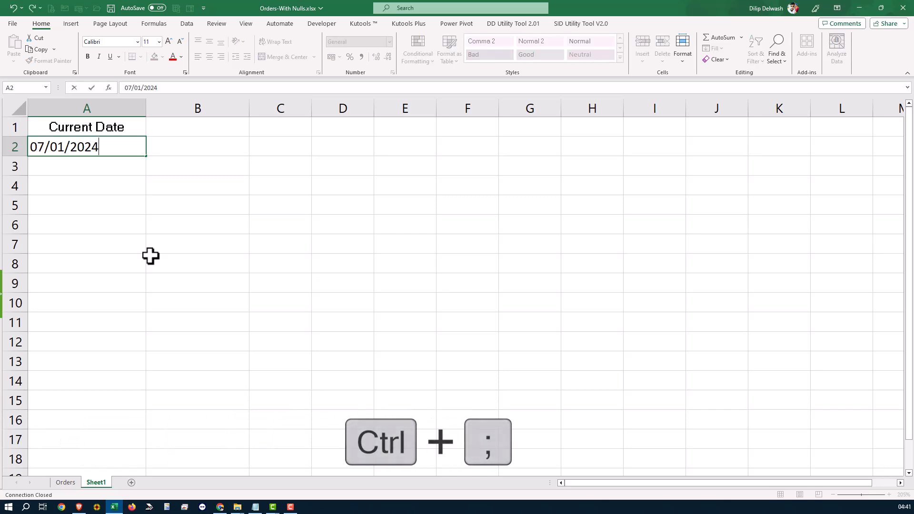
key(Return)
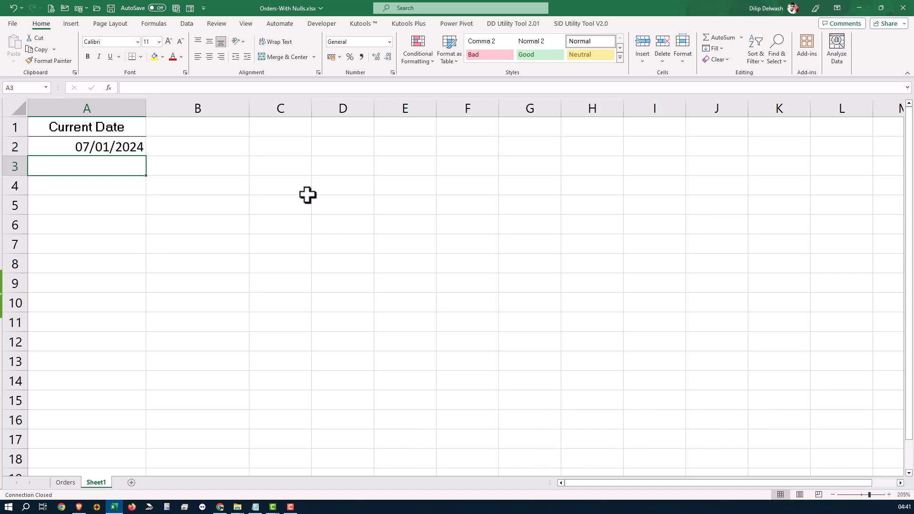
click(898, 508)
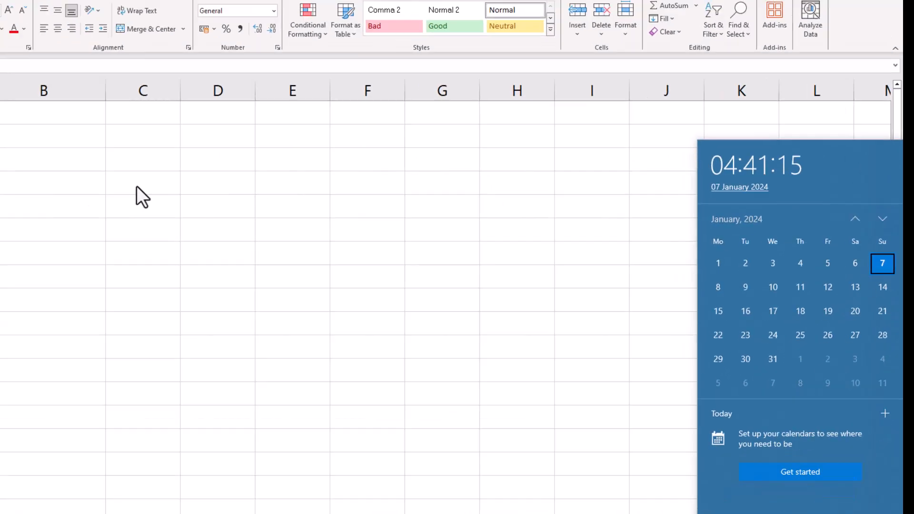
click(98, 168)
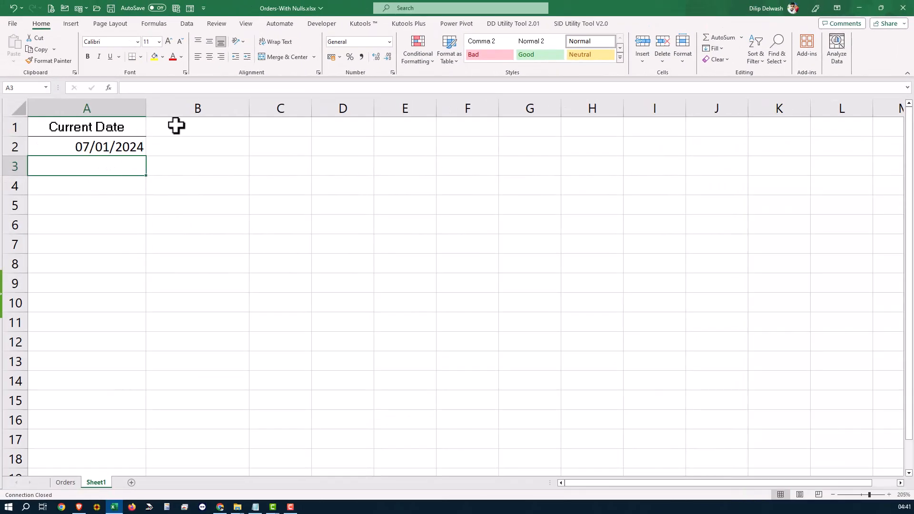
Add the header "Current Time" in cell B1 and insert the current time, 04:41 PM, in cell B2
click(183, 130)
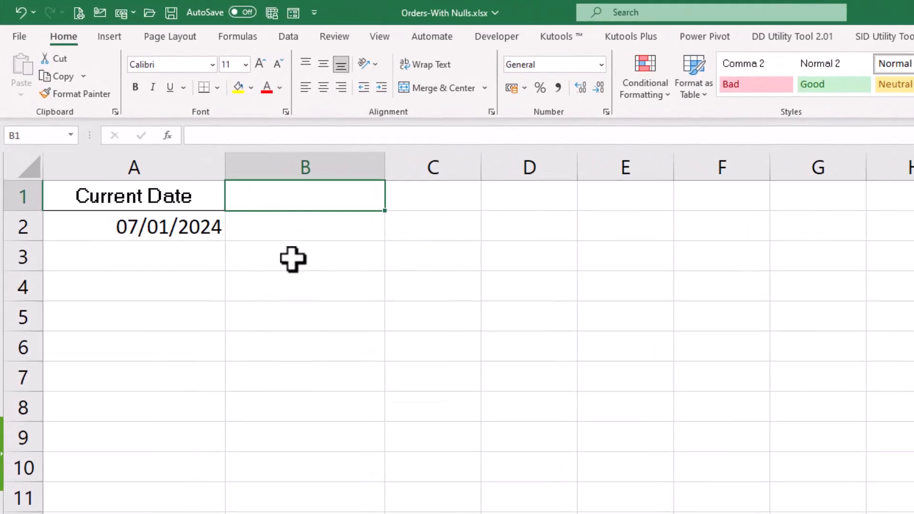
text(Cur)
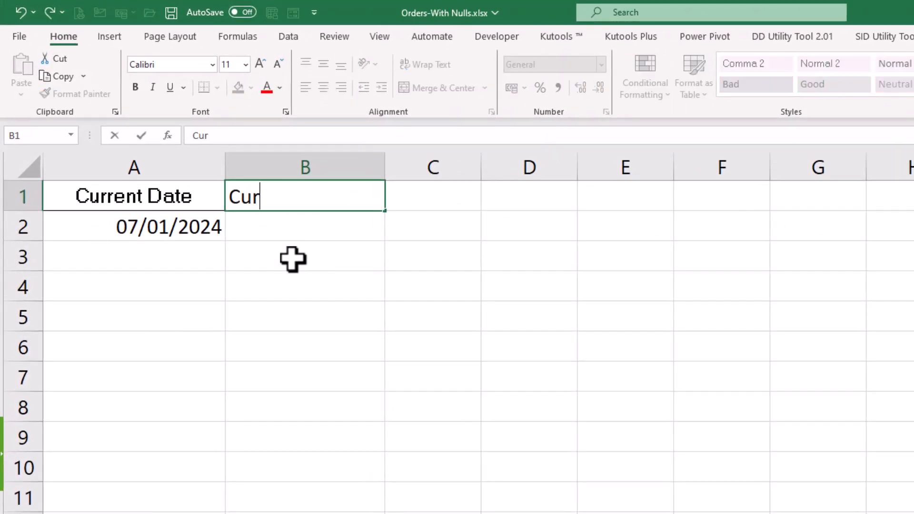
text(rent Time)
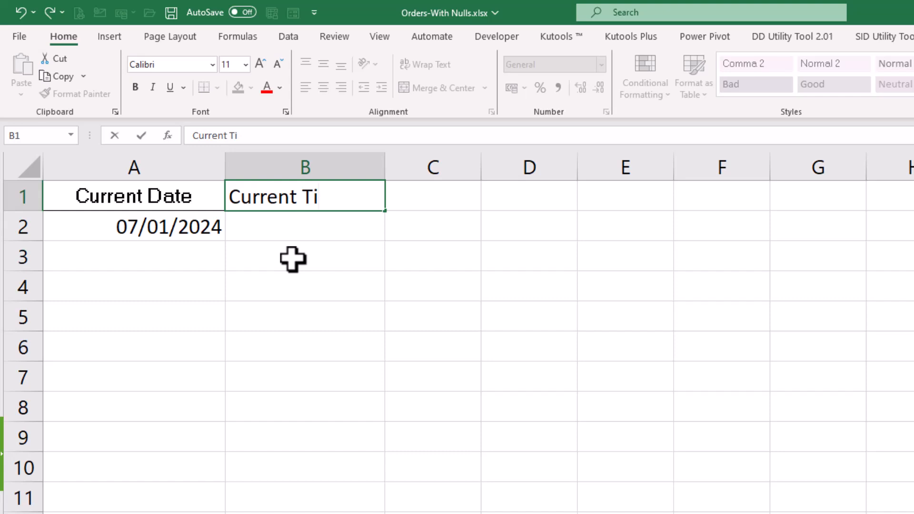
key(Return)
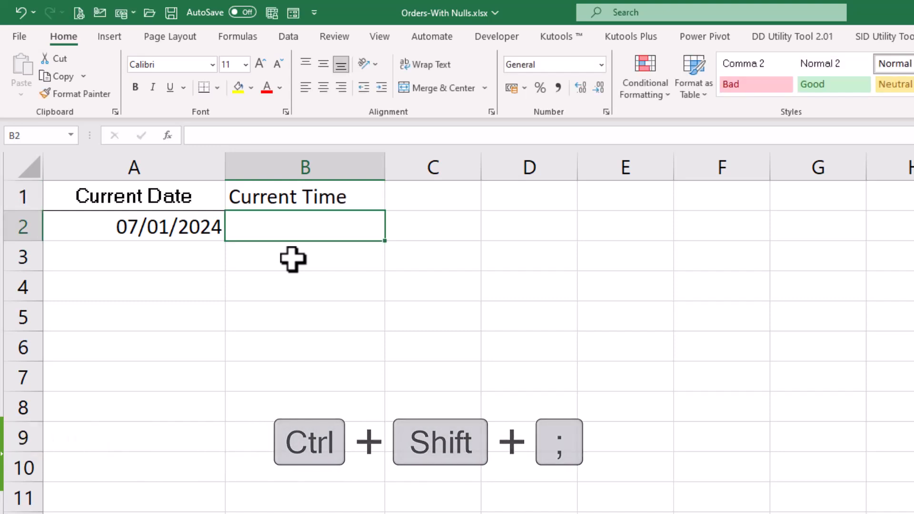
key(ctrl+shift+semicolon)
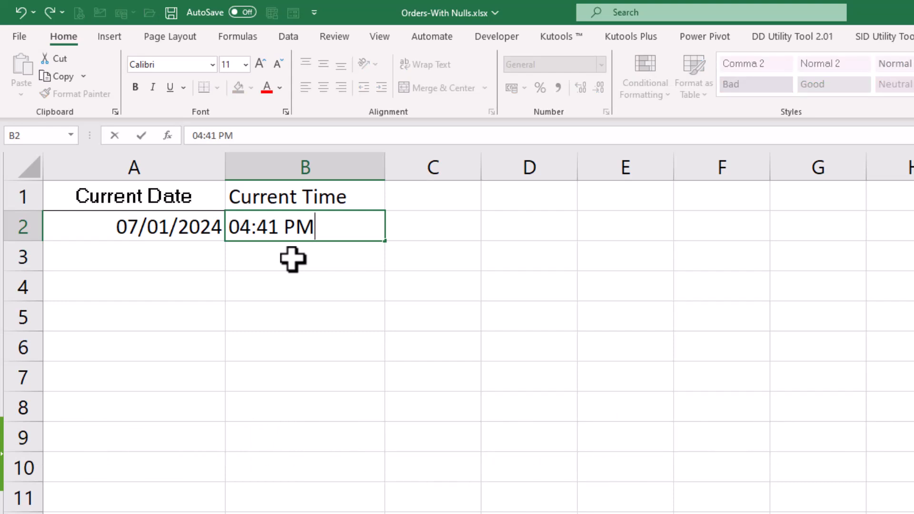
key(Return)
key(Up)
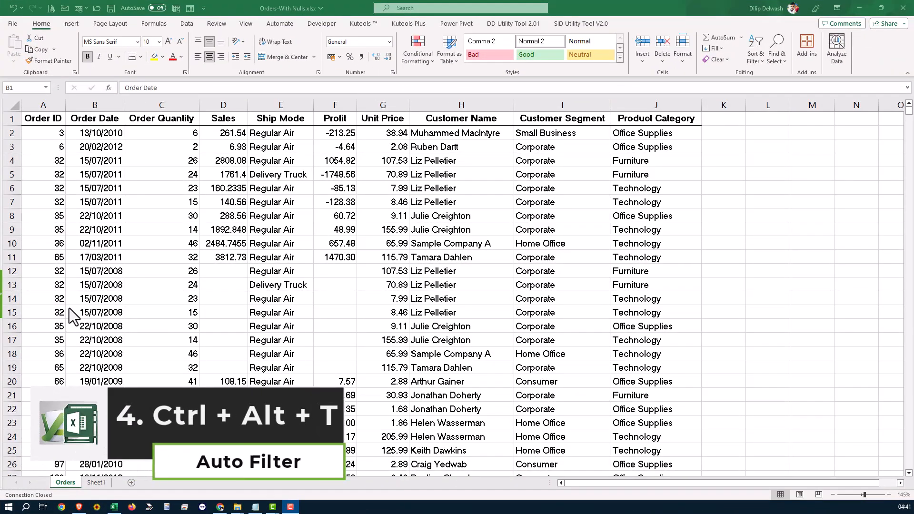
Turn on filtering for the header row of the order data on the Orders sheet
click(58, 239)
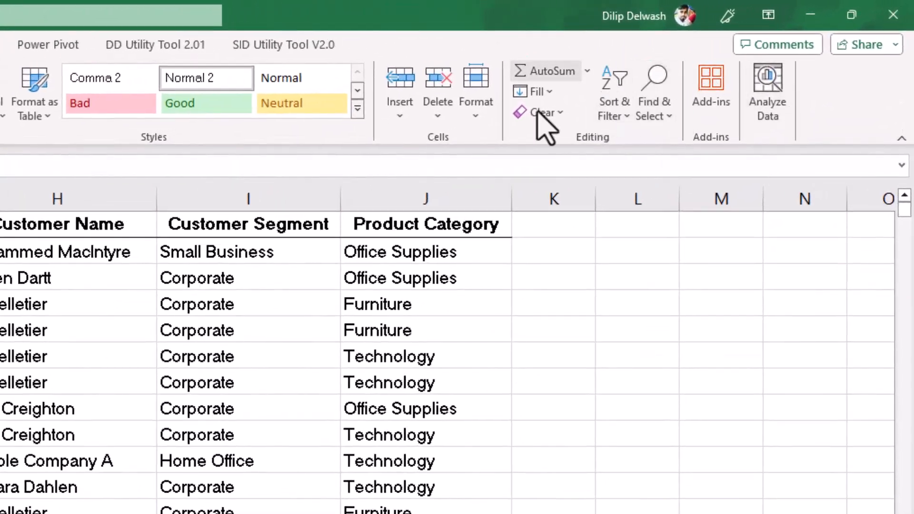
click(627, 119)
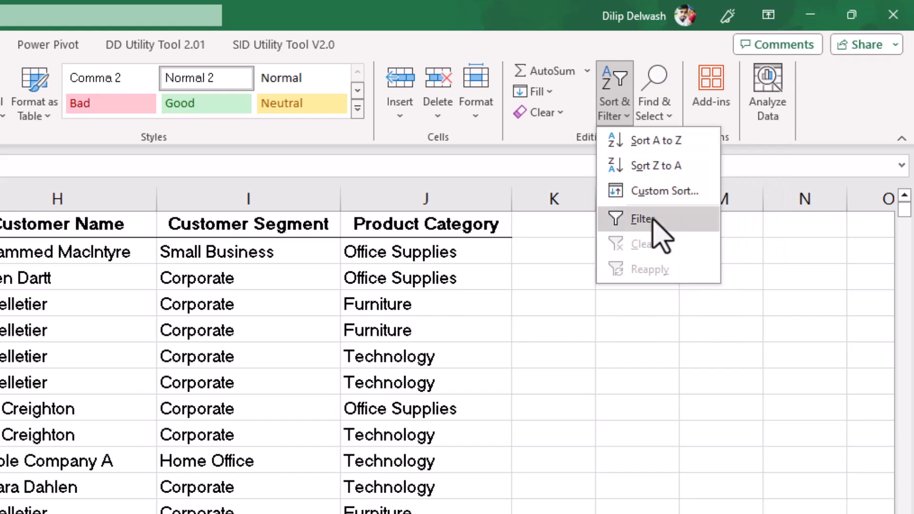
click(659, 232)
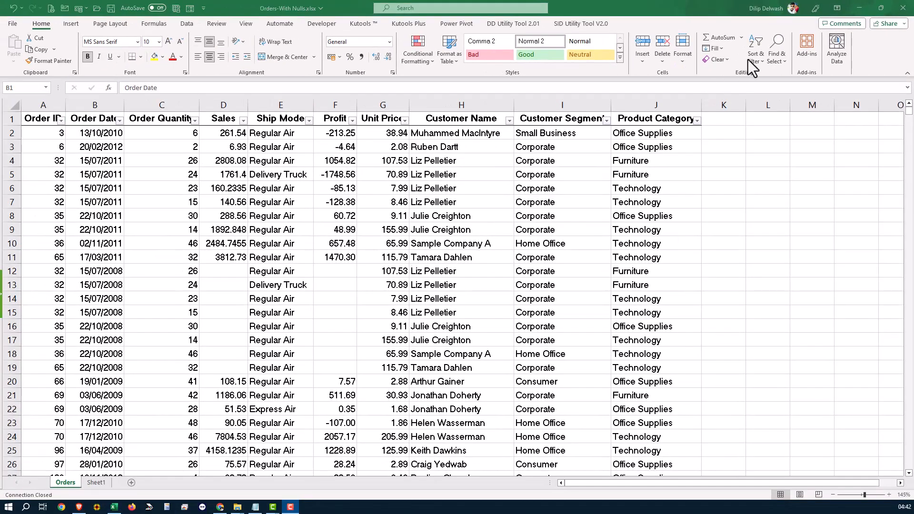
Turn off the filter on the order data's header row, starting from cell H7
click(508, 204)
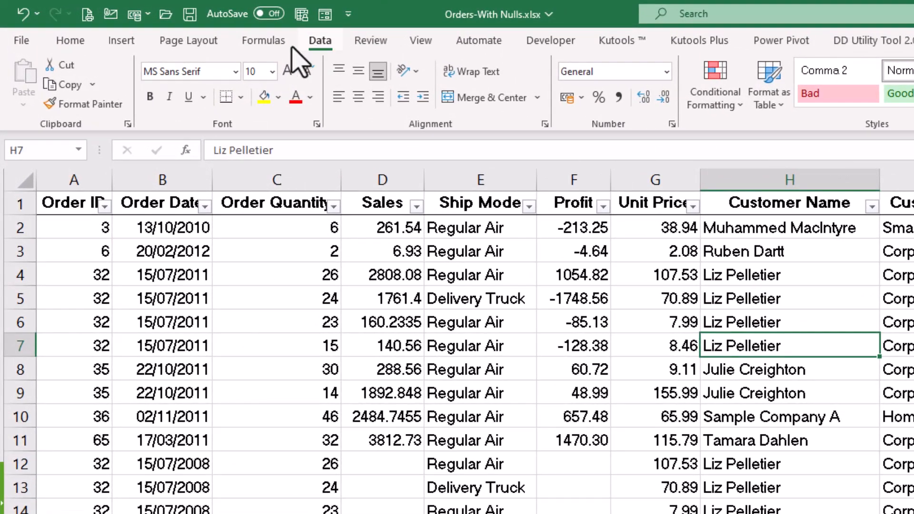
click(309, 40)
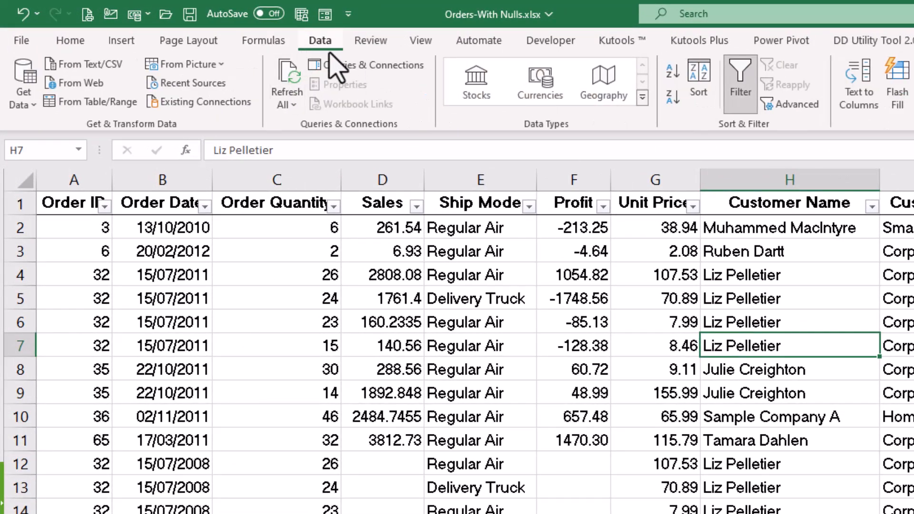
click(741, 78)
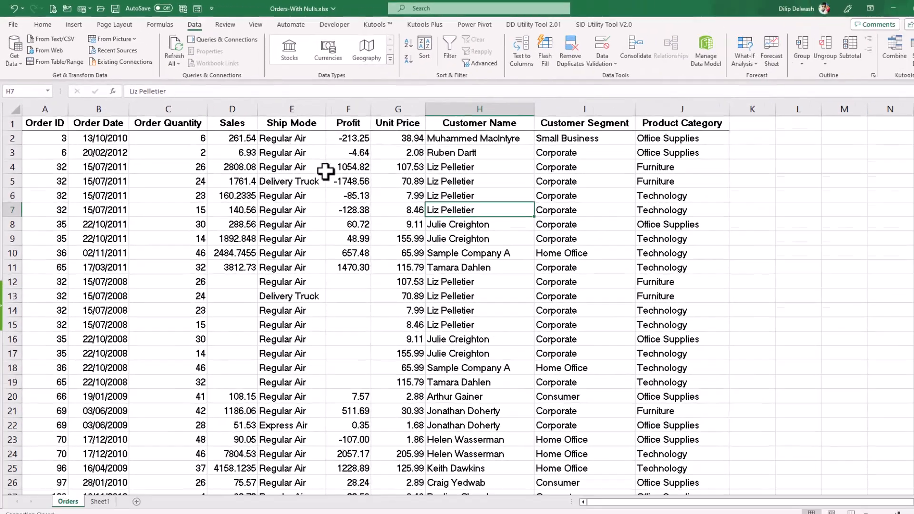
Select the entire order data range on the Orders sheet from cell C6 and turn on filtering for its header row
click(321, 180)
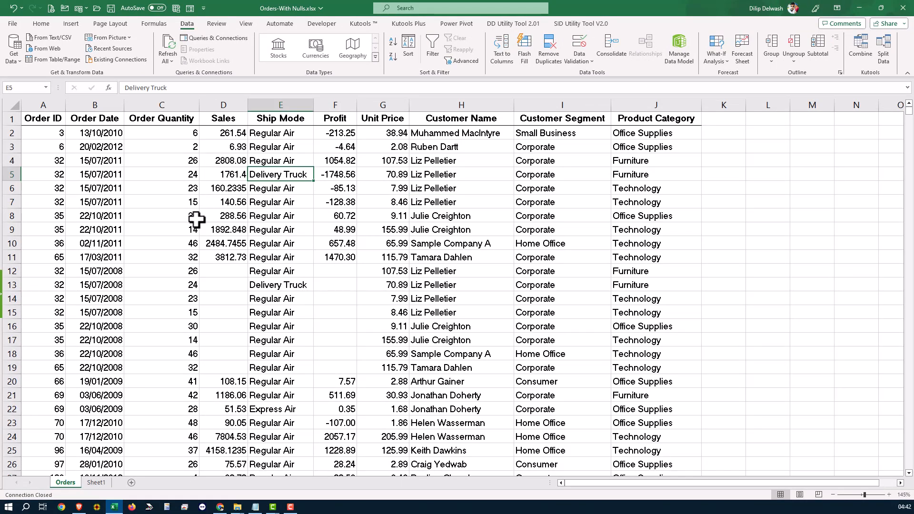
click(196, 188)
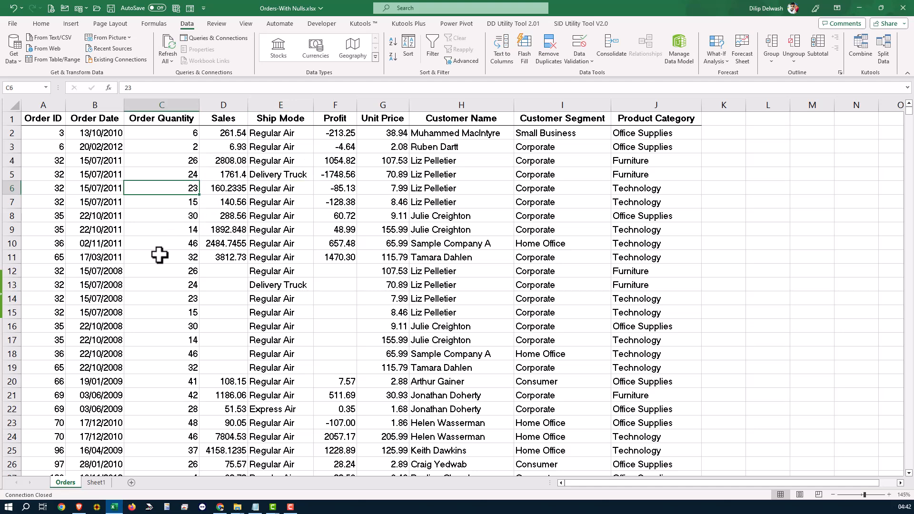
key(ctrl+a)
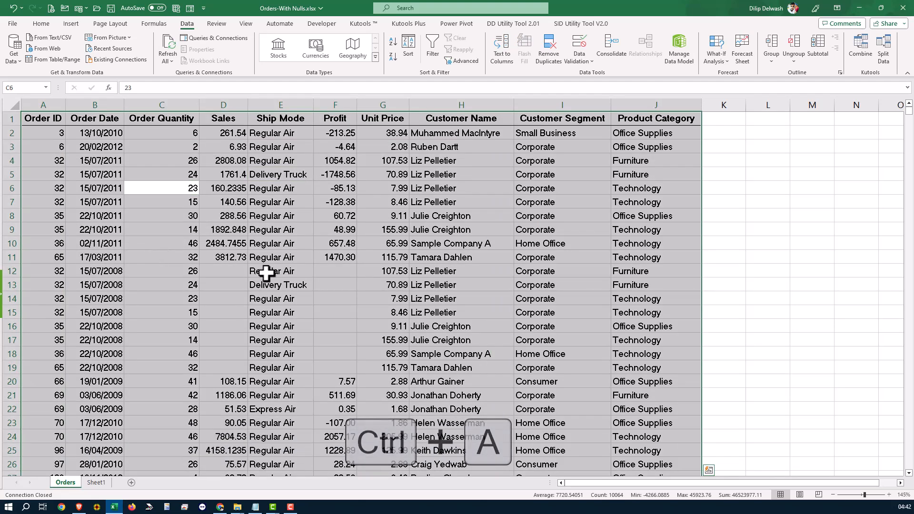
drag(675, 483, 719, 482)
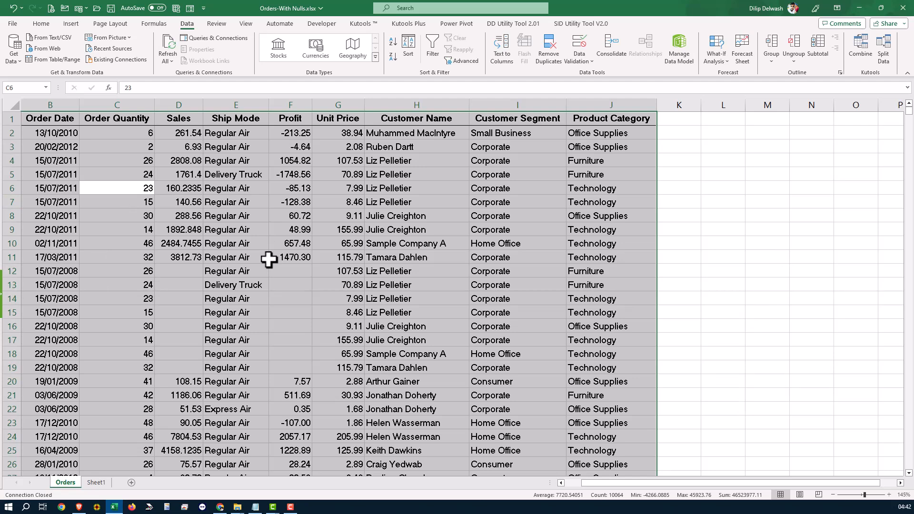
key(ctrl+shift+t)
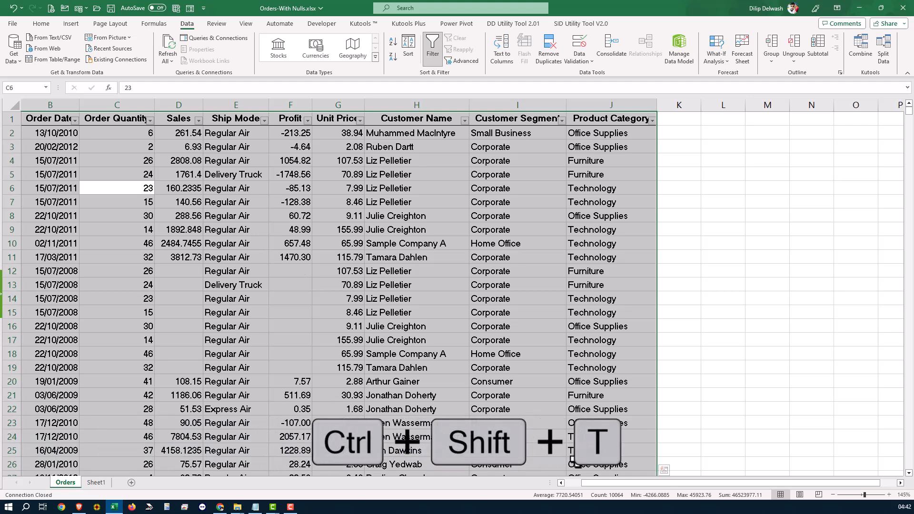
click(562, 483)
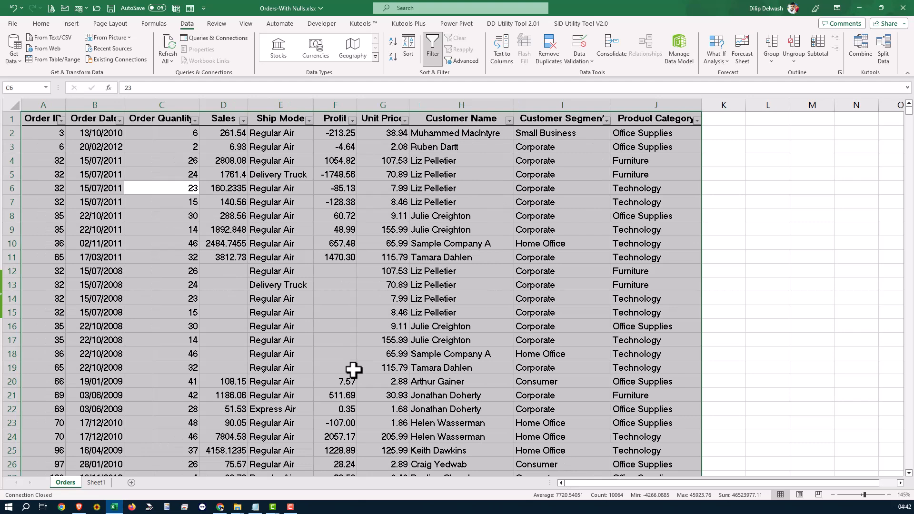
click(155, 218)
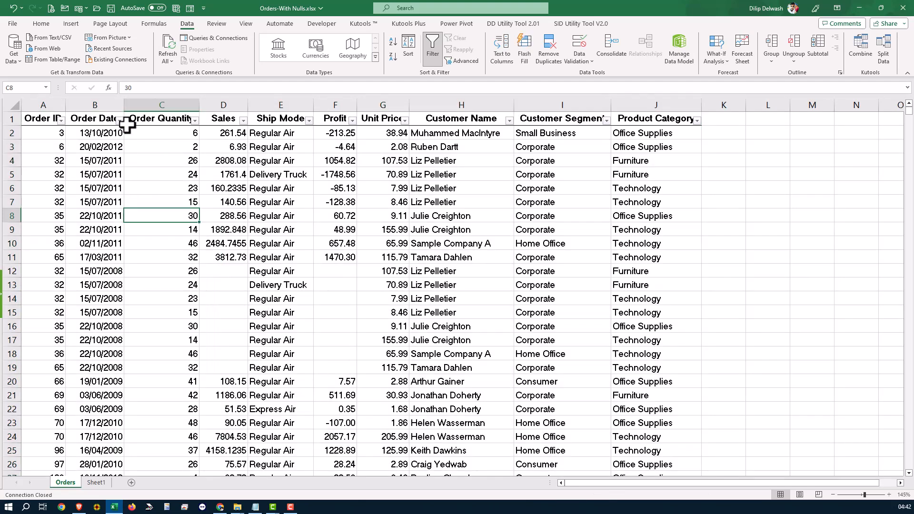
click(119, 121)
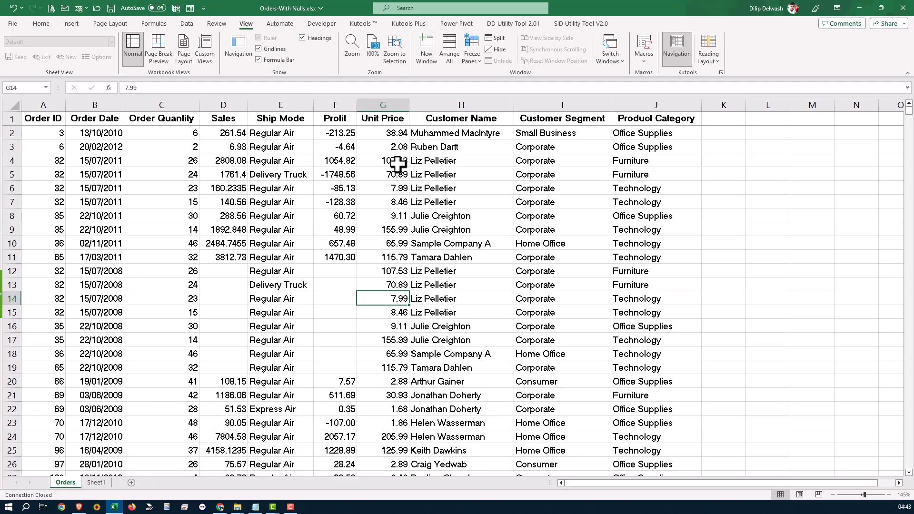
Start a SUM formula in cell G1009, directly below the last Unit Price value
key(ctrl+Down)
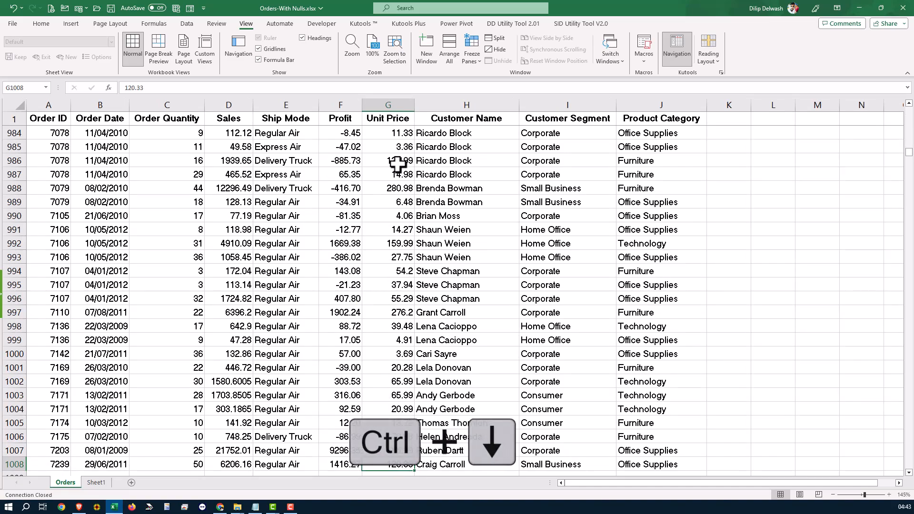
scroll(396, 266, down, 2)
click(384, 397)
text(=sum)
key(Tab)
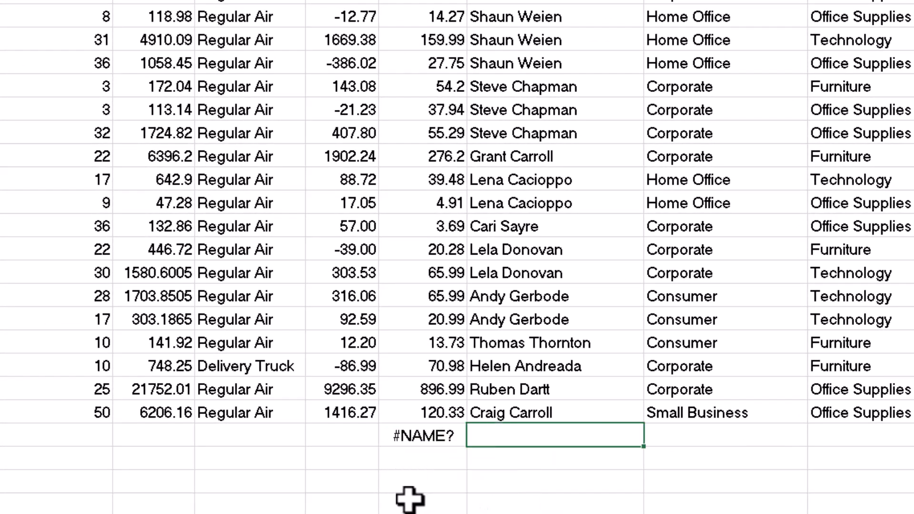
drag(415, 451, 419, 441)
click(425, 444)
double_click(427, 444)
key(BackSpace)
text(m)
key(Tab)
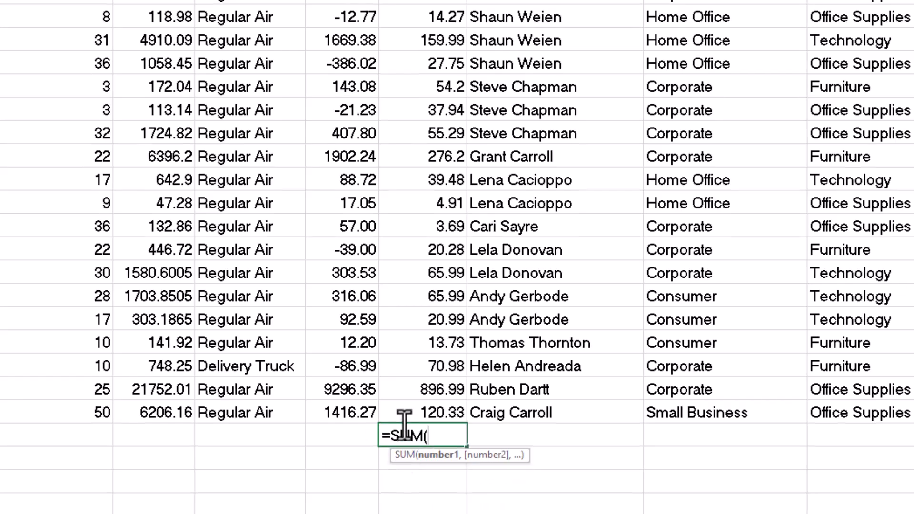
Complete the Unit Price total in G1009 so that it sums the range G2:G1008
key(ctrl+shift+Up)
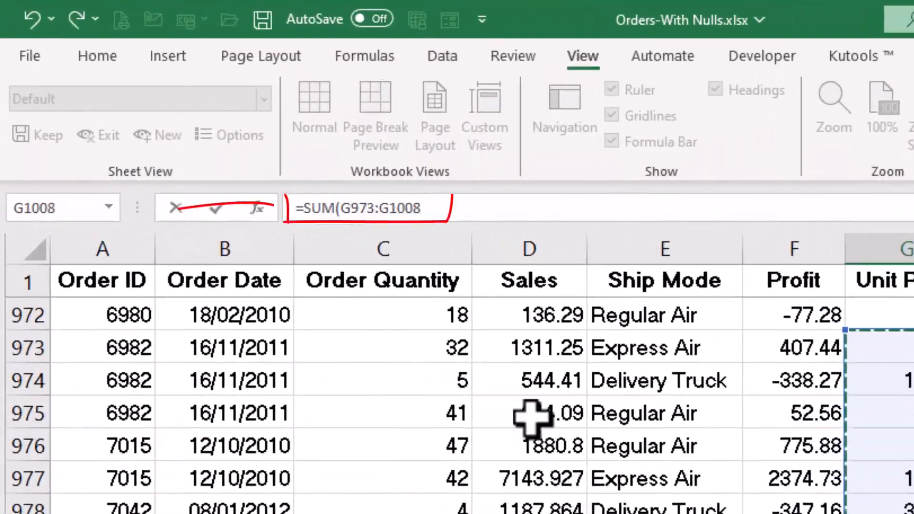
drag(351, 208, 375, 209)
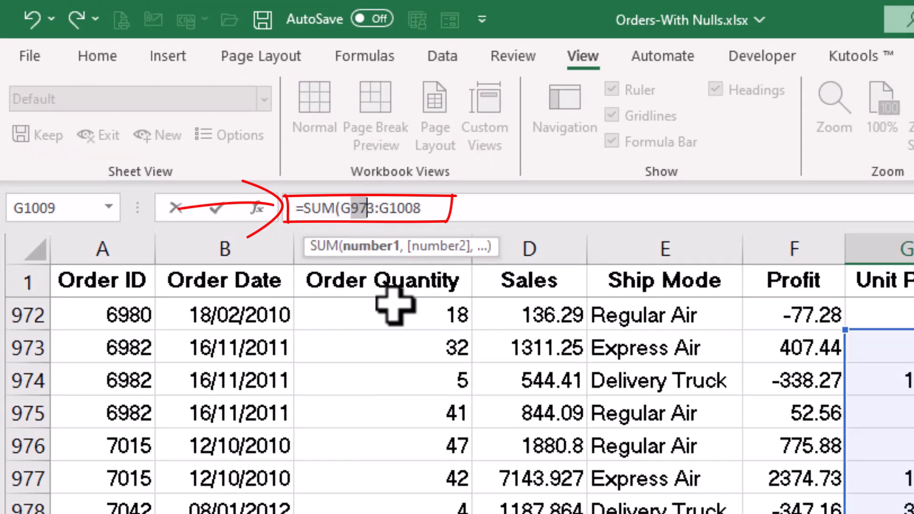
text(2)
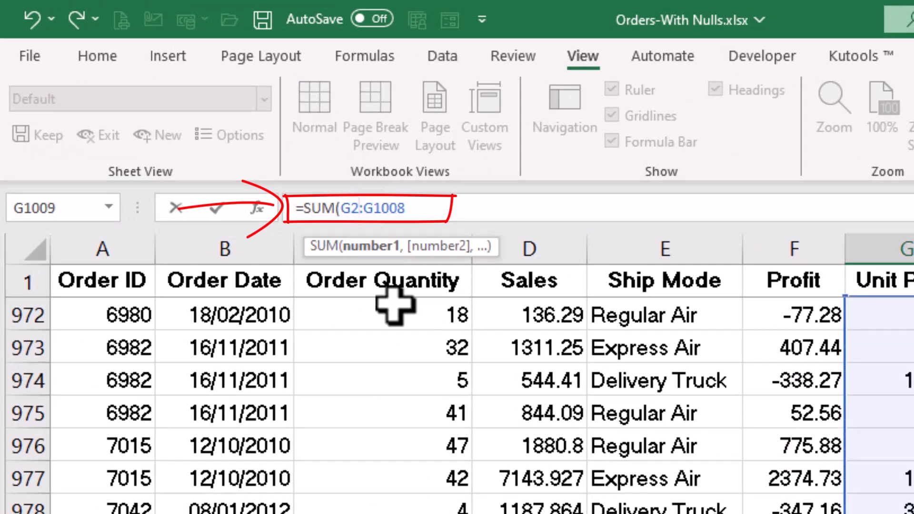
key(Return)
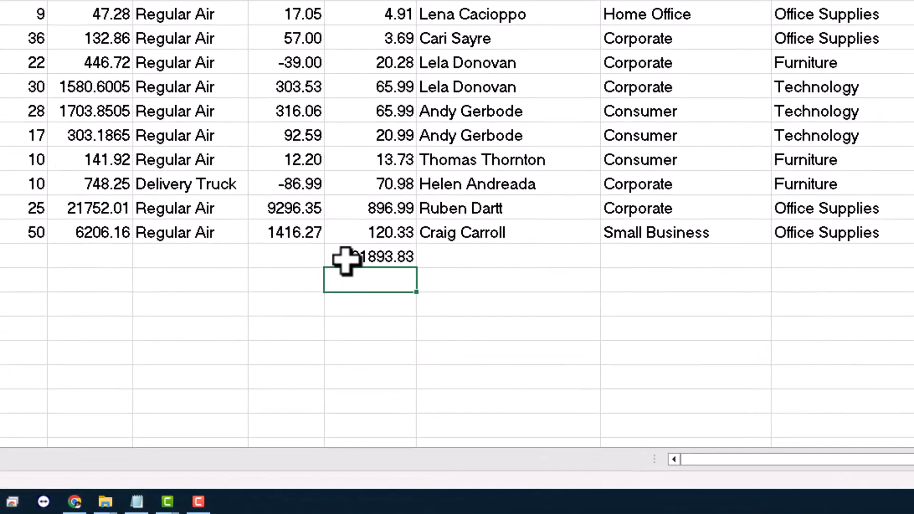
Clear the formula in G1009 and total the Unit Price range G2:G1008 there with AutoSum
click(383, 451)
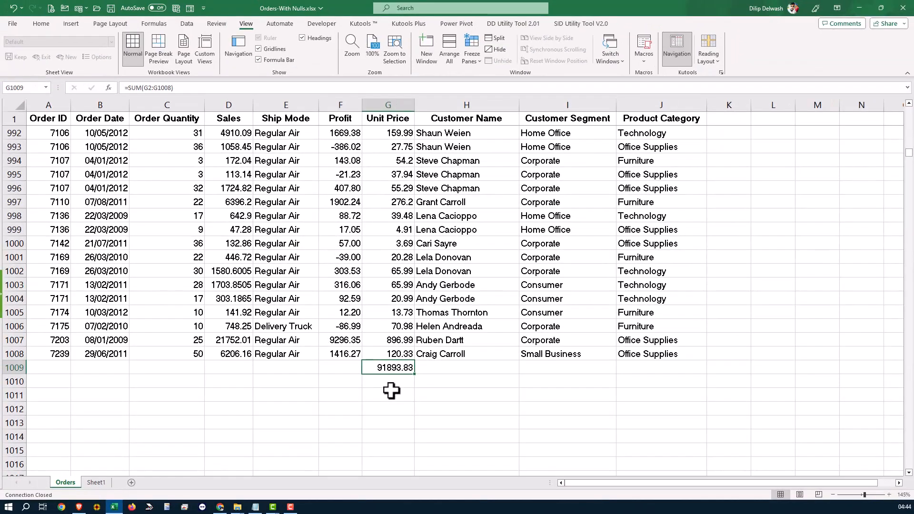
key(Delete)
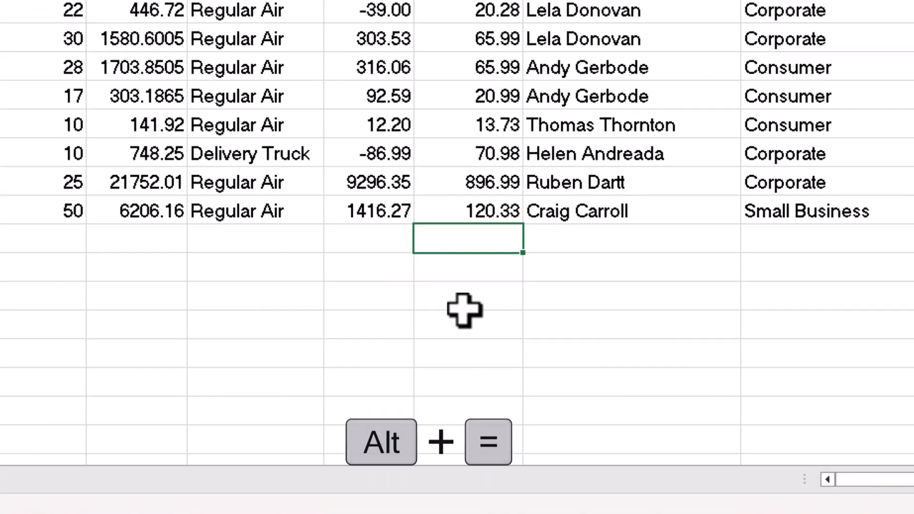
key(alt+equal)
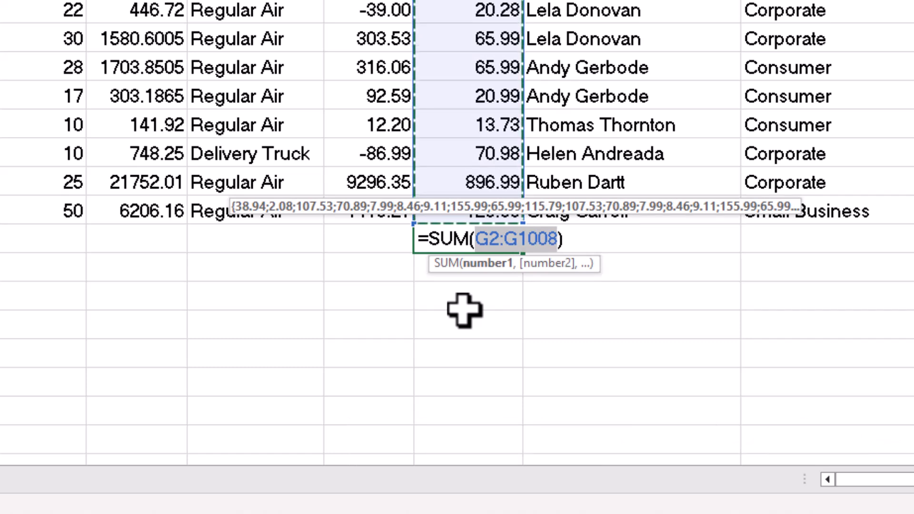
key(Return)
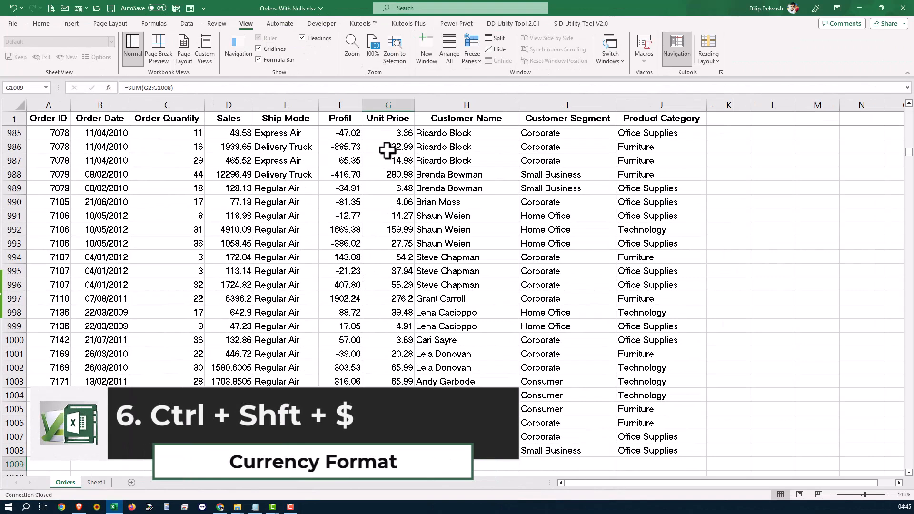
Apply the currency format to all Unit Price values and their total, cells G2 through G1009
click(392, 122)
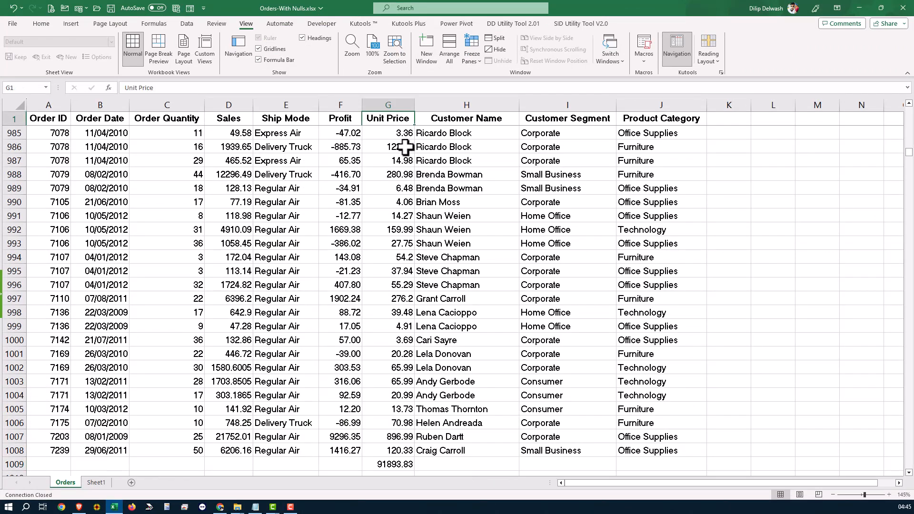
key(Down)
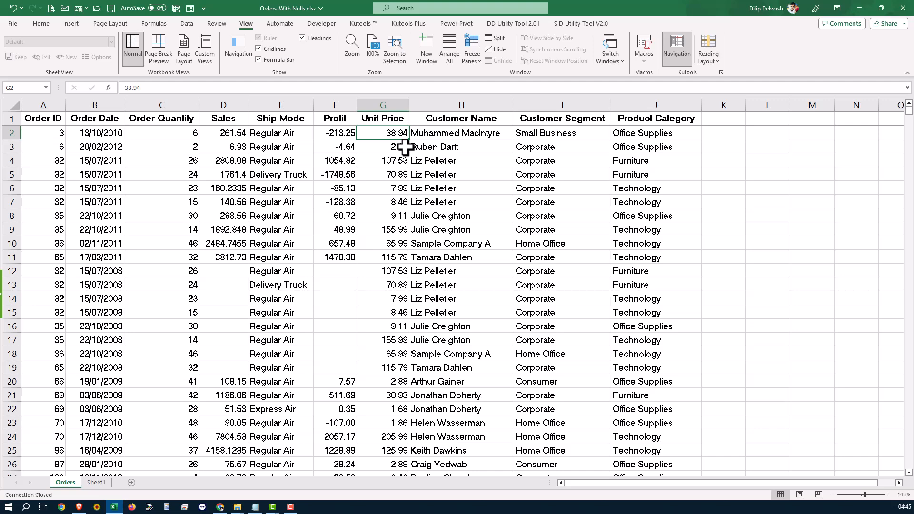
key(ctrl+shift+Down)
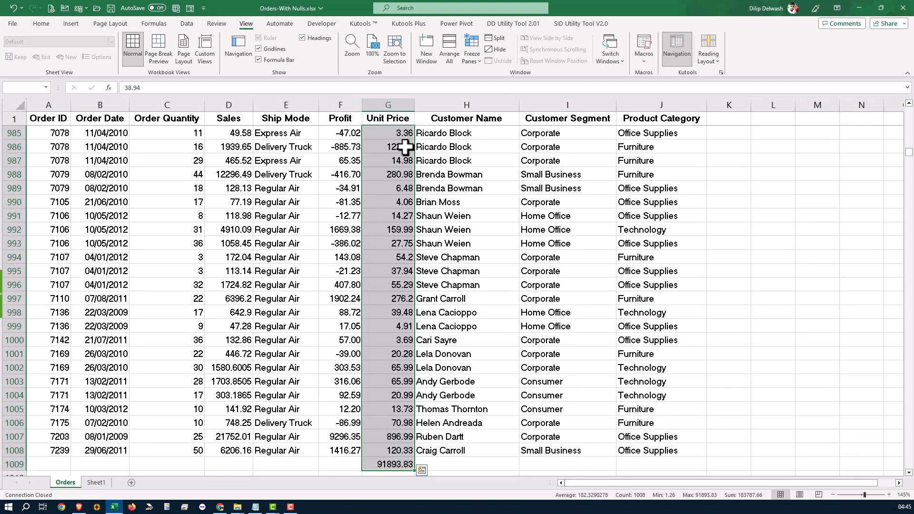
key(ctrl+shift+4)
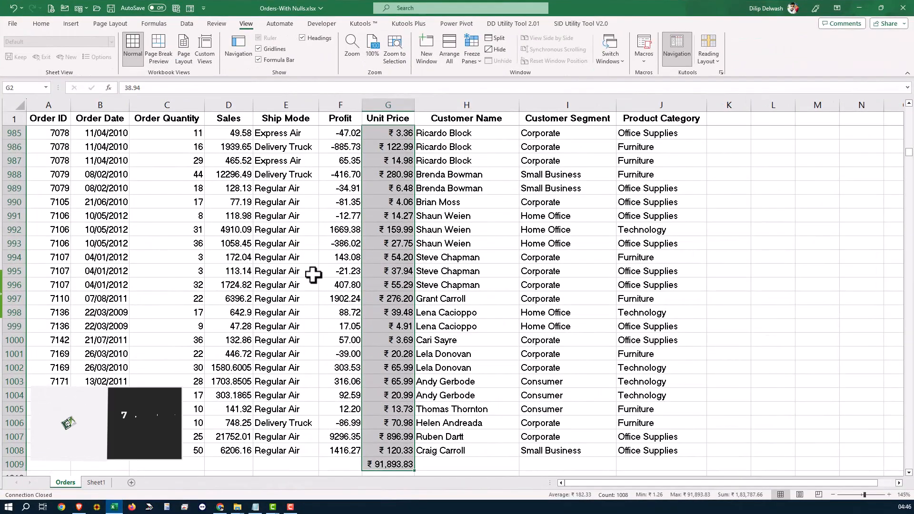
Fill the order record in row 6, cells A6 through J6, with yellow
click(321, 262)
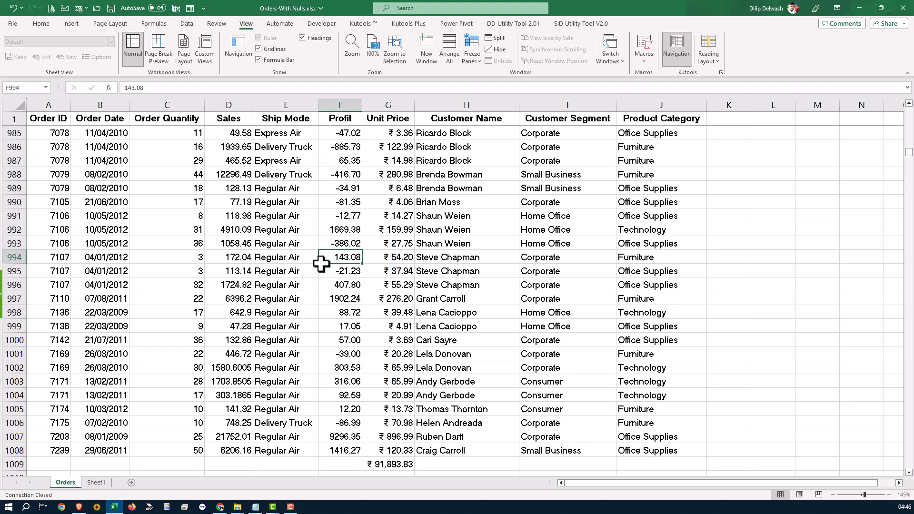
click(309, 243)
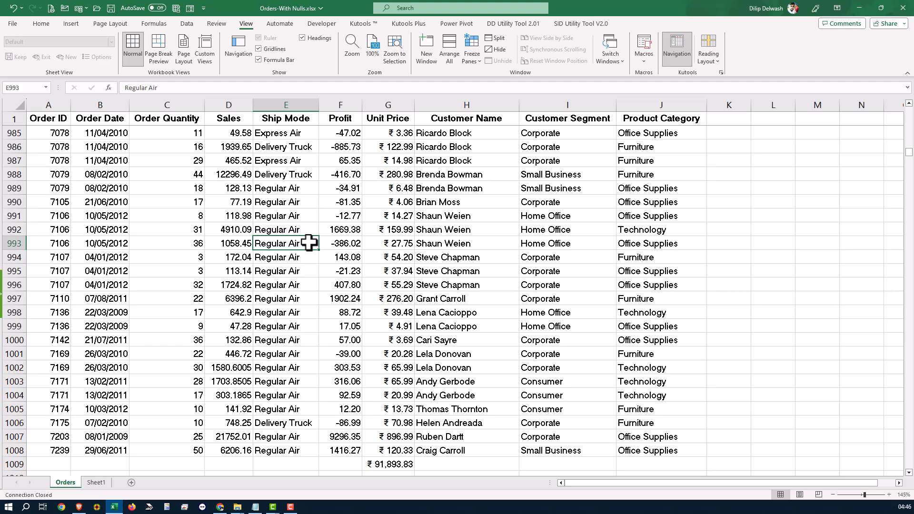
key(ctrl+Up)
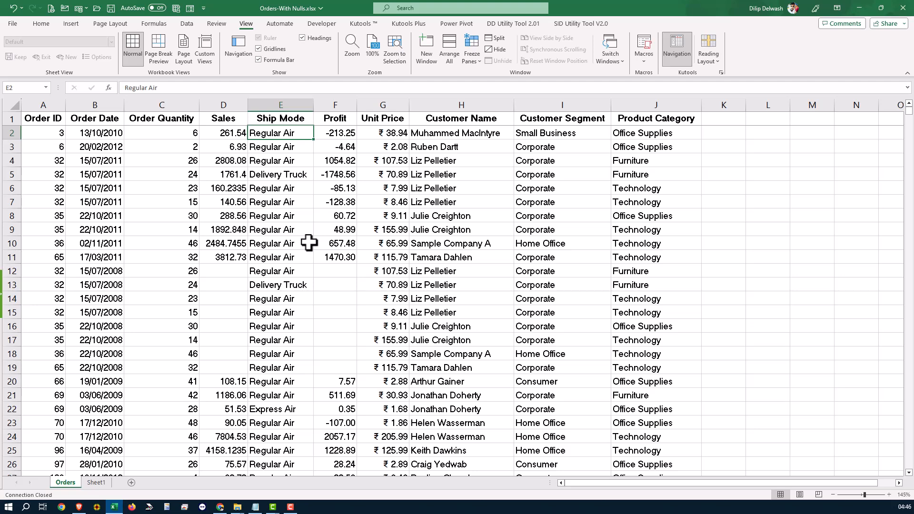
click(62, 191)
drag(62, 191, 621, 189)
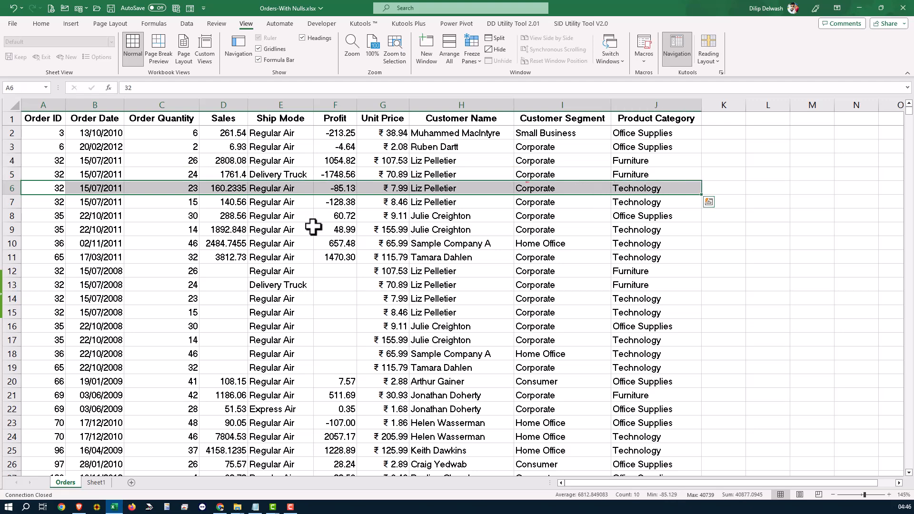
click(45, 25)
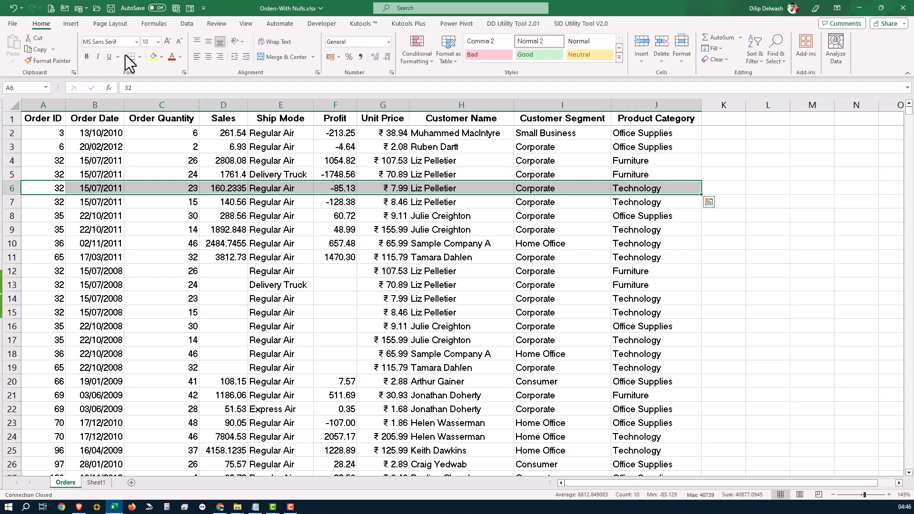
click(162, 56)
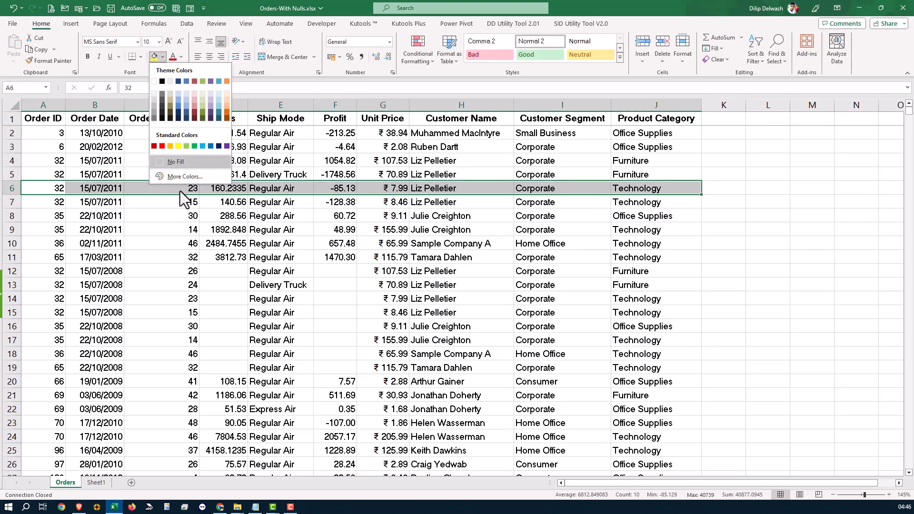
click(178, 146)
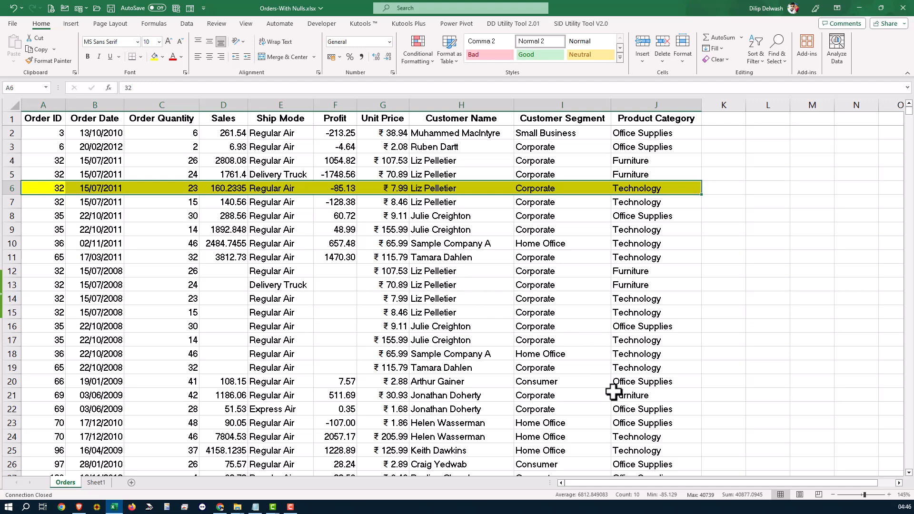
Repeat the last fill formatting on the order record in row 19, cells A19 through J19
drag(639, 371, 55, 374)
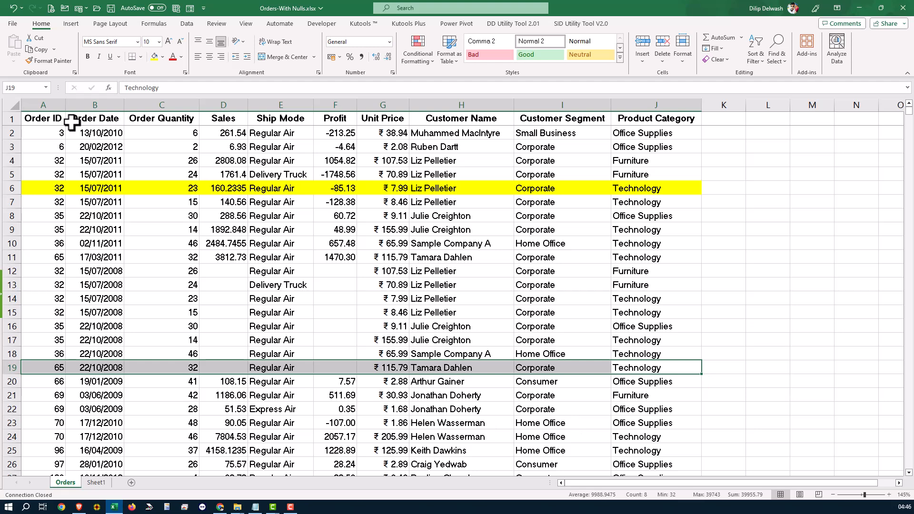
key(F4)
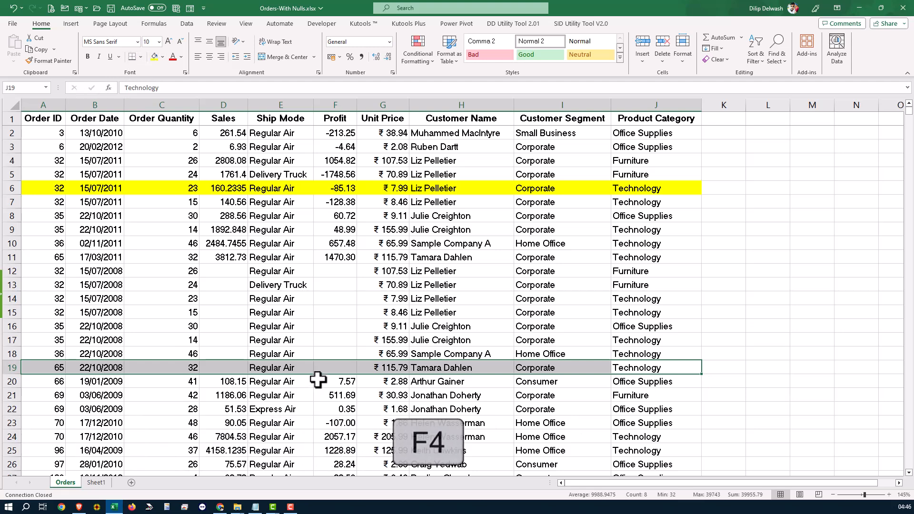
key(F4)
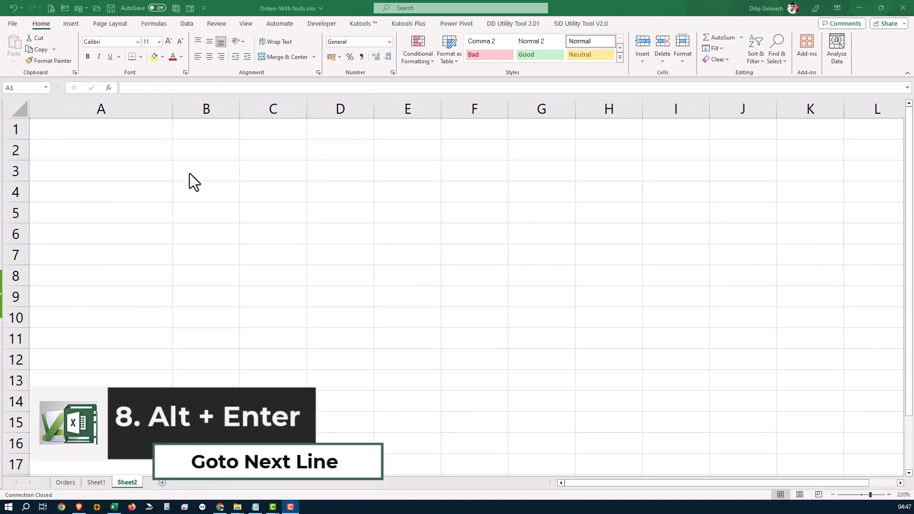
Enter the text "Microsoft Excel And MicroSoft Word" in cell A1 of Sheet2, keeping A1 selected
click(139, 129)
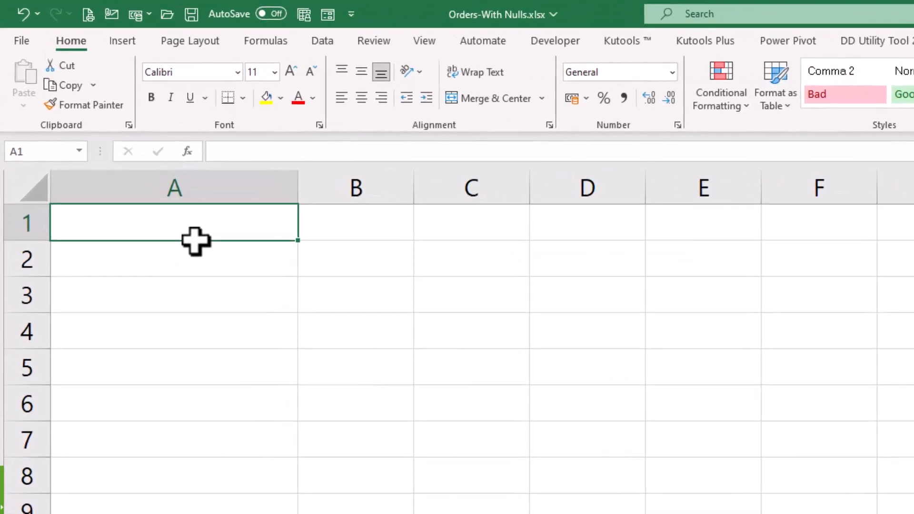
text(Micro)
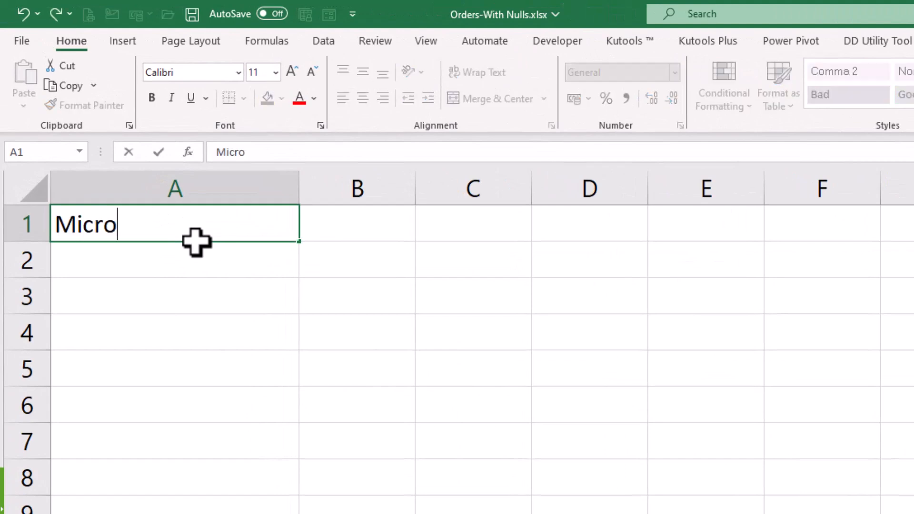
text(soft Exc)
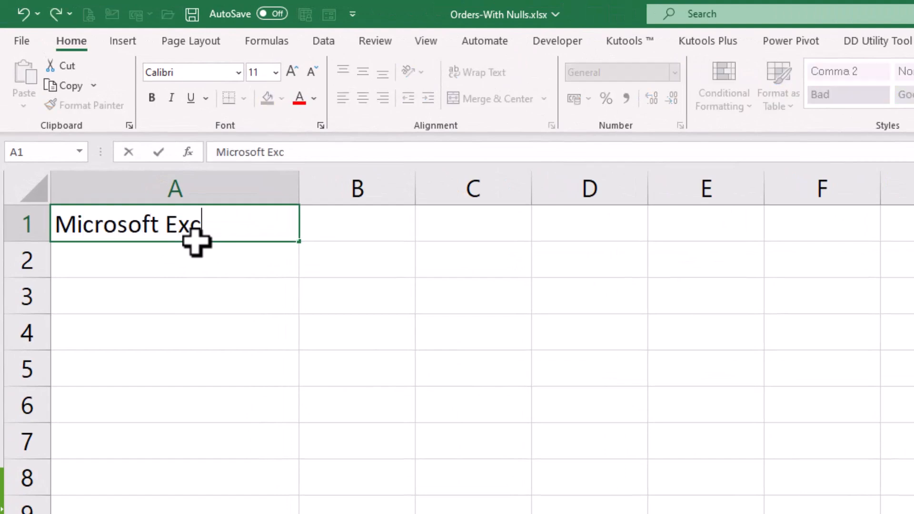
text(el And )
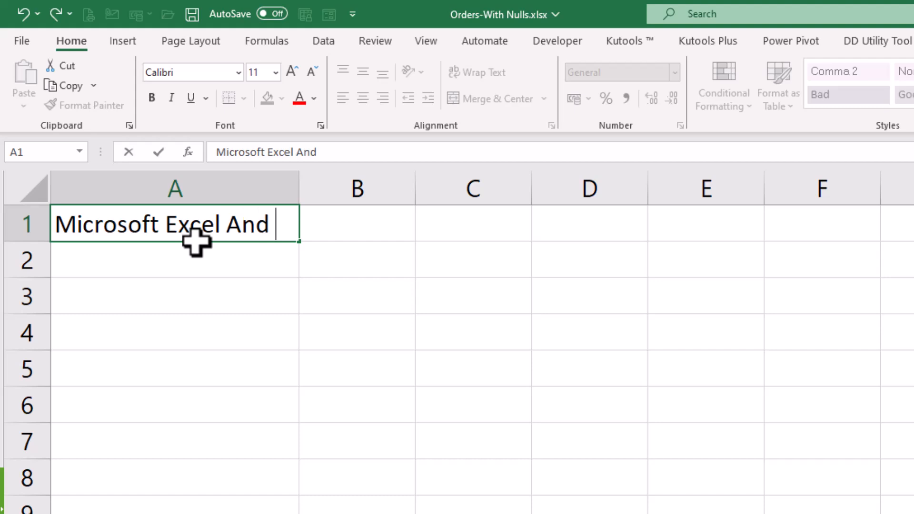
text(MicroSoc)
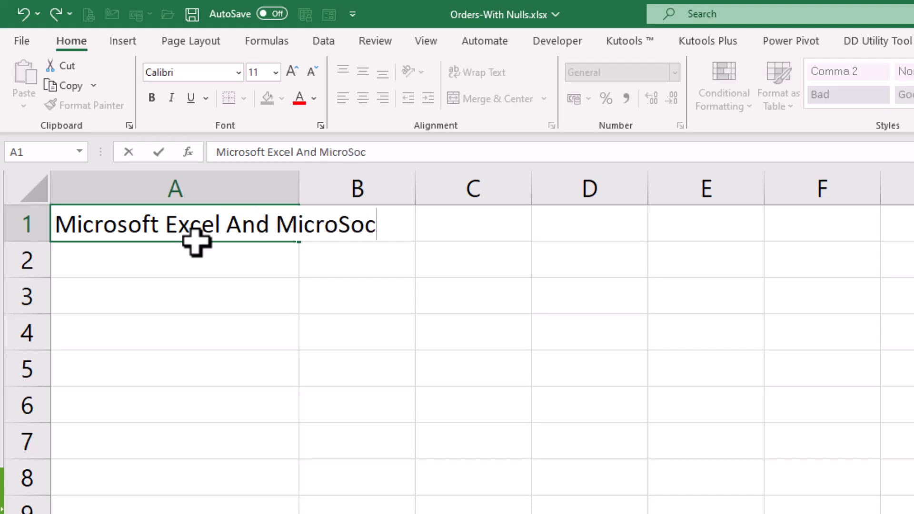
key(BackSpace)
text(ft We)
key(BackSpace)
text(ord)
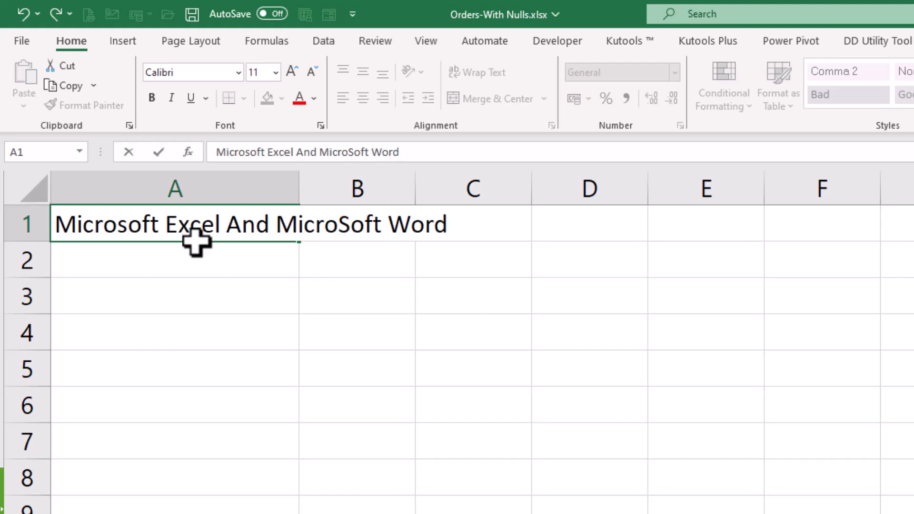
key(ctrl+Return)
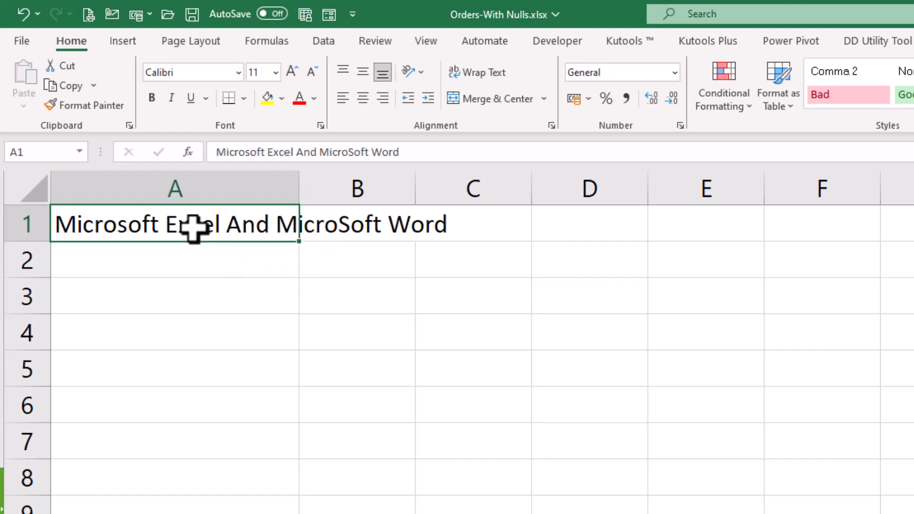
Wrap the text in cell A1 and widen column A until the whole text fits on a single line
click(476, 72)
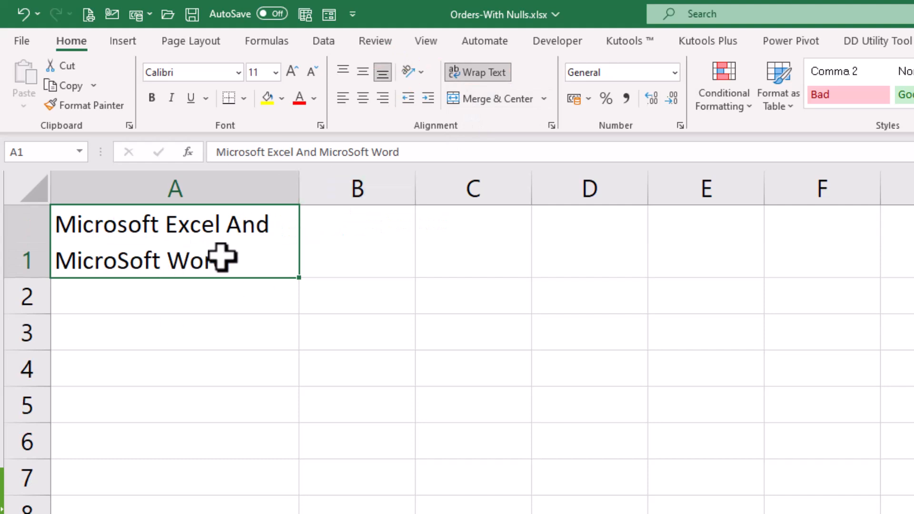
drag(300, 190, 434, 193)
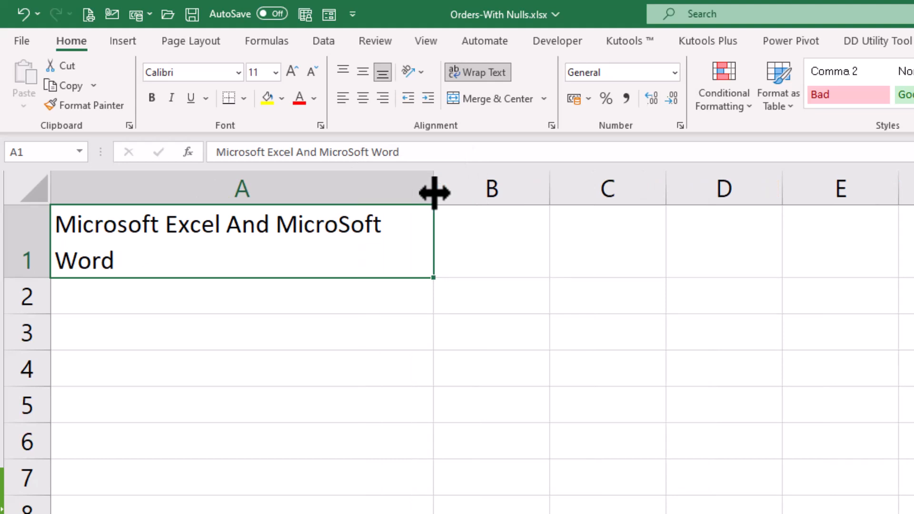
drag(434, 193, 635, 191)
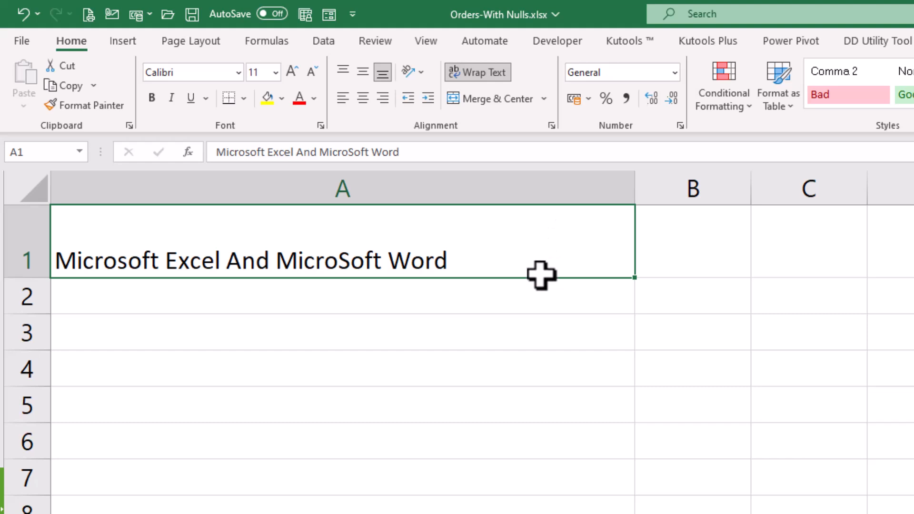
Replace "And MicroSoft Word" in cell A1 with an in-cell line break followed by "Word"
double_click(515, 246)
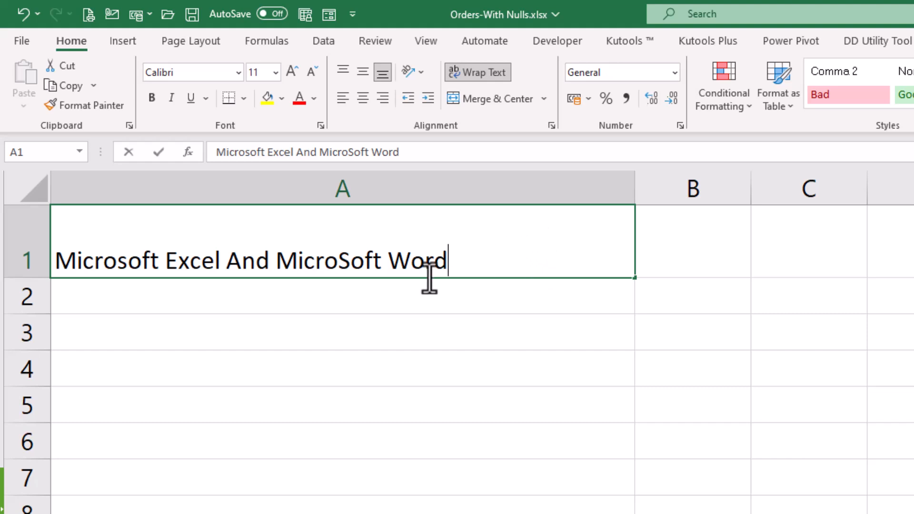
drag(224, 270, 464, 259)
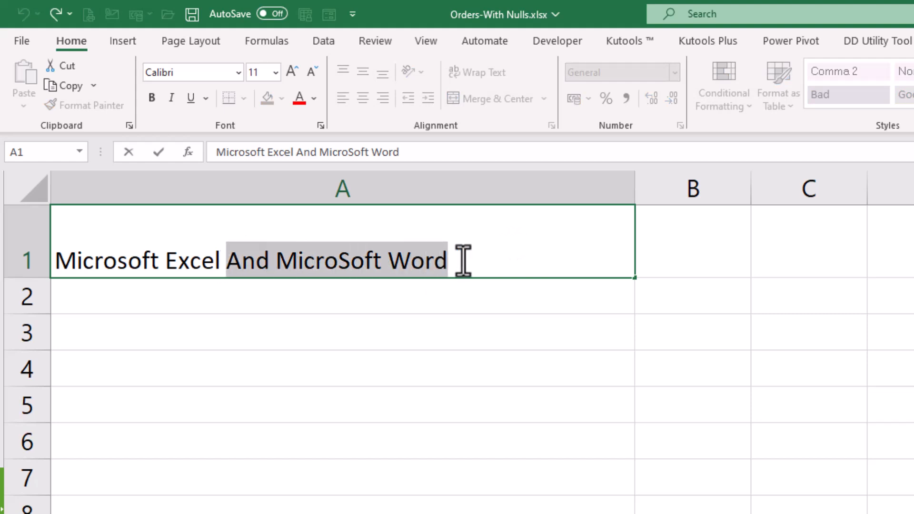
key(Delete)
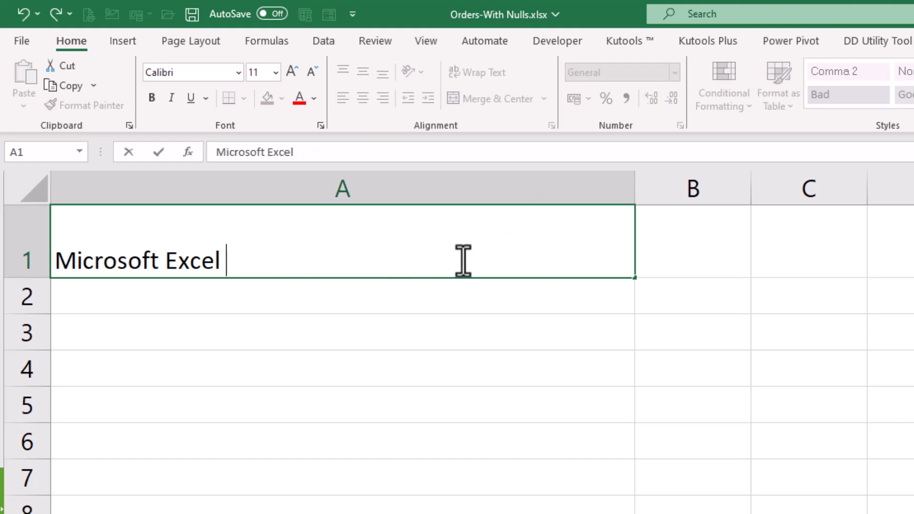
key(alt+Return)
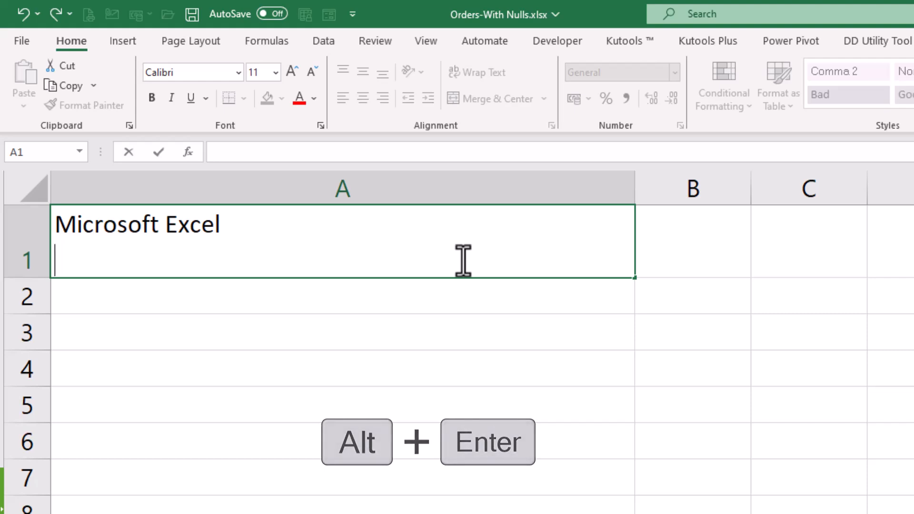
text(Word)
Add "Next Line" and "Power" below "Word" in cell A1, each on its own line, and commit the entry
key(alt+Return)
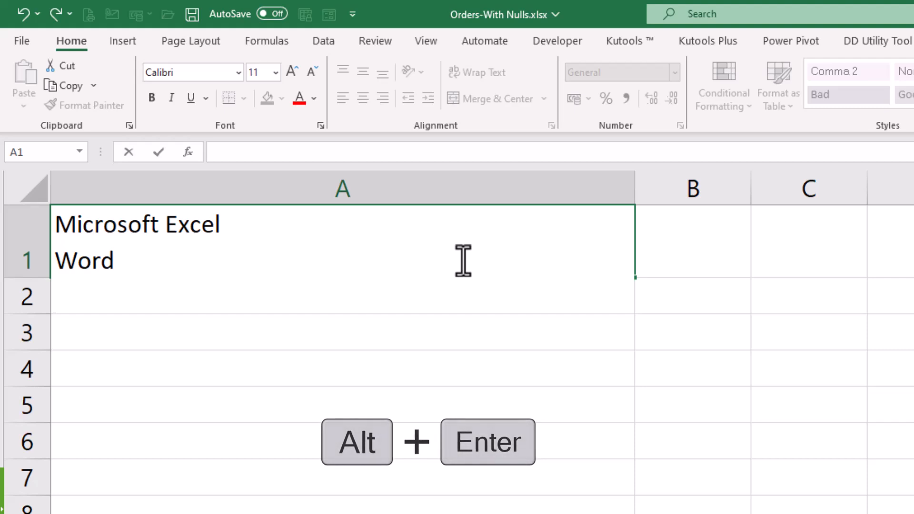
text(Nex)
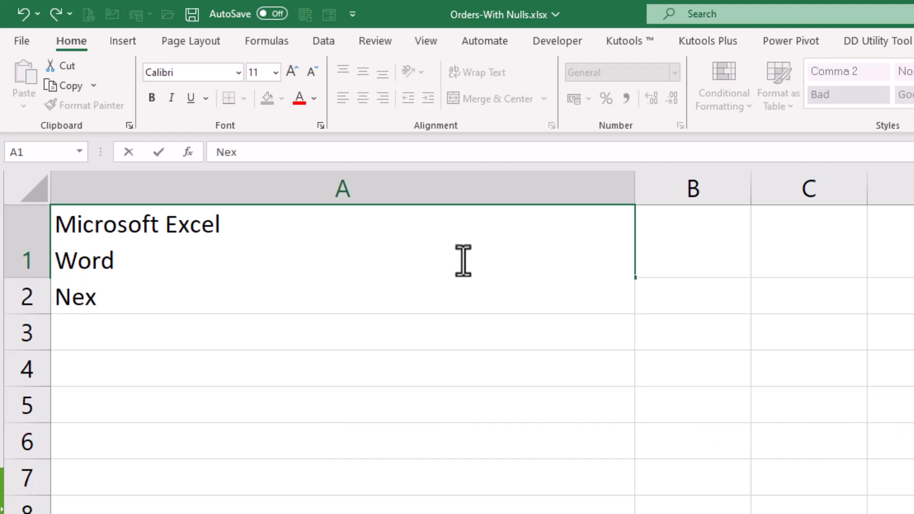
text(t LIne)
key(BackSpace)
key(BackSpace)
key(BackSpace)
text(ine)
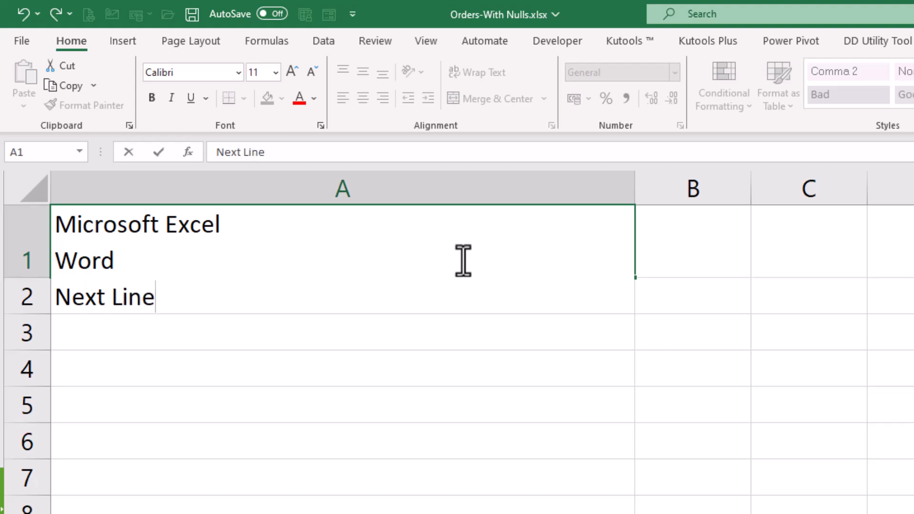
key(alt+Return)
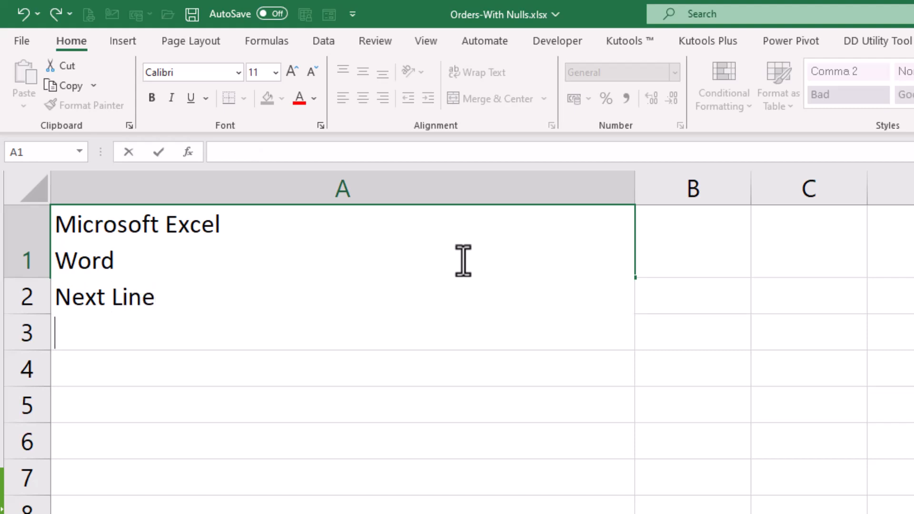
text(Power)
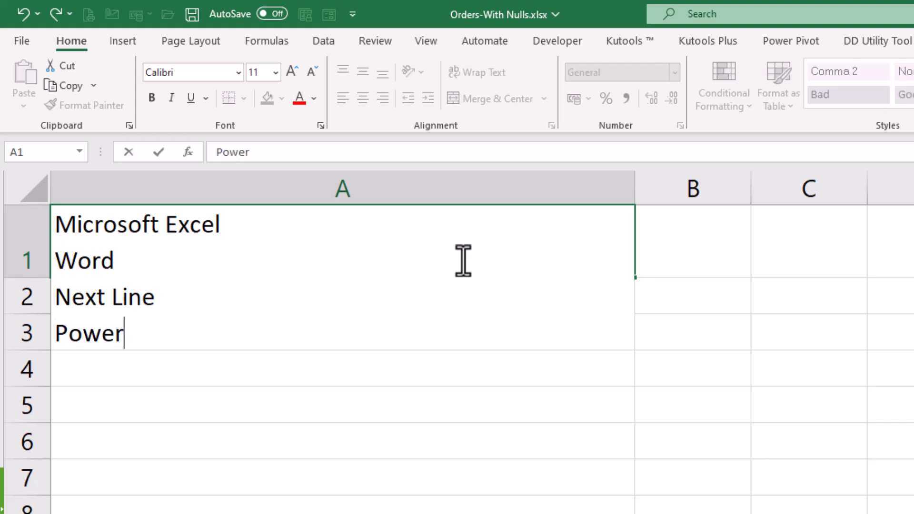
key(Return)
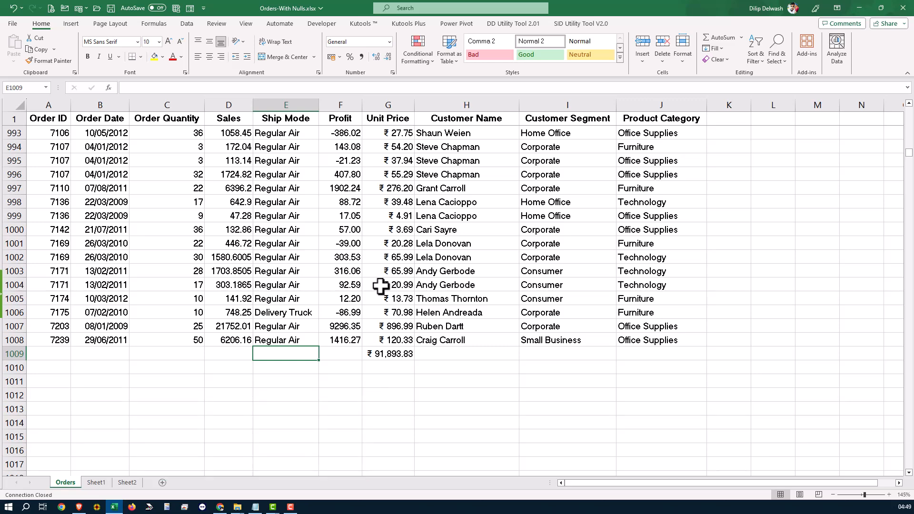
Enter "Furniture" in Product Category cell J1009 of the Orders sheet by choosing it from the list of existing column values
scroll(381, 286, up, 1)
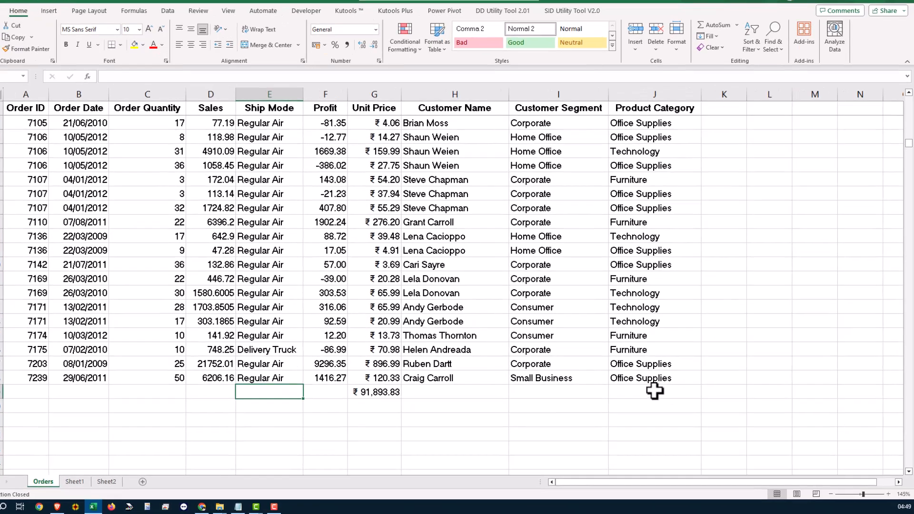
click(667, 395)
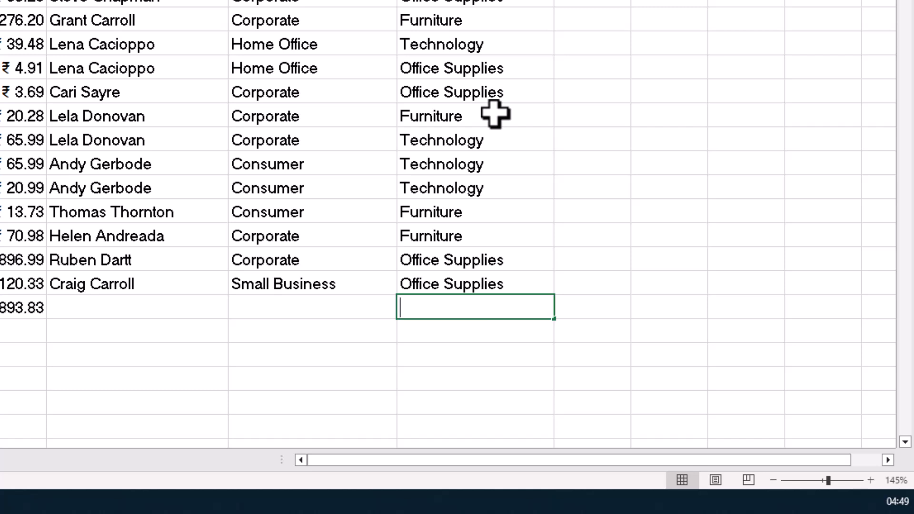
text(T)
key(BackSpace)
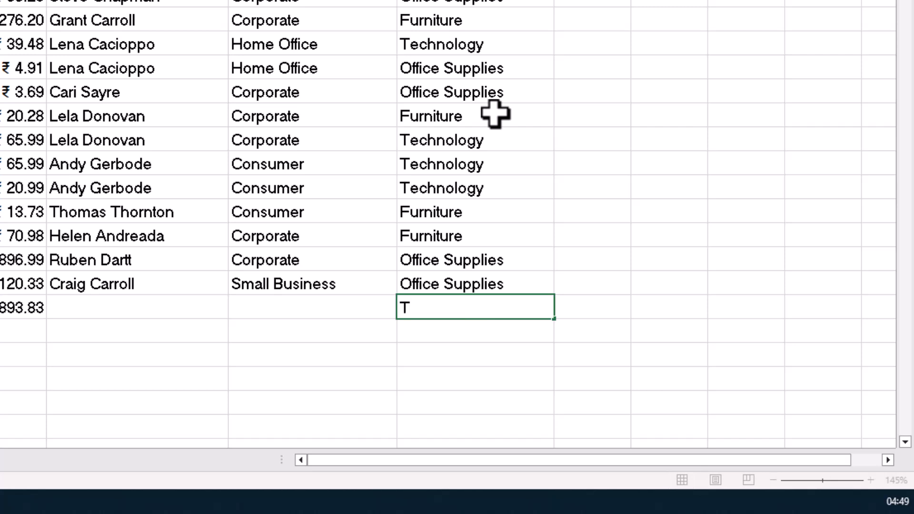
key(alt+Down)
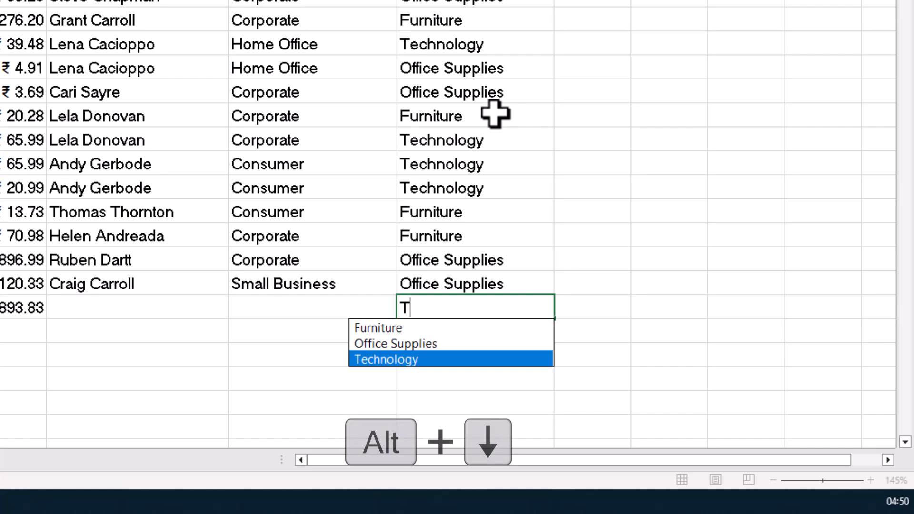
key(Up)
key(Up)
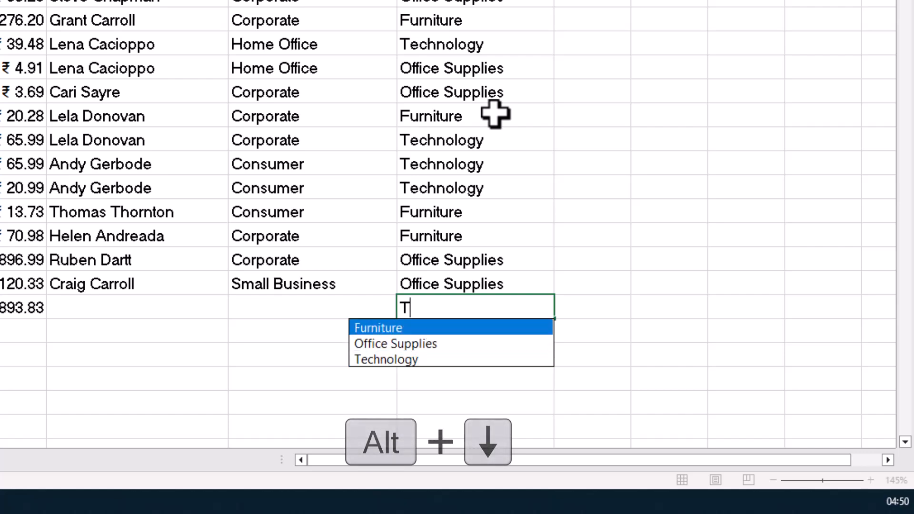
key(Return)
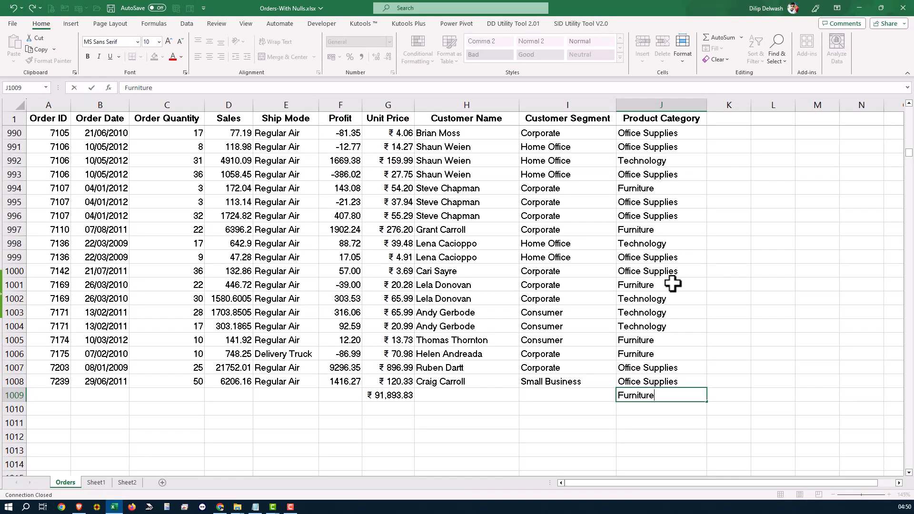
key(Return)
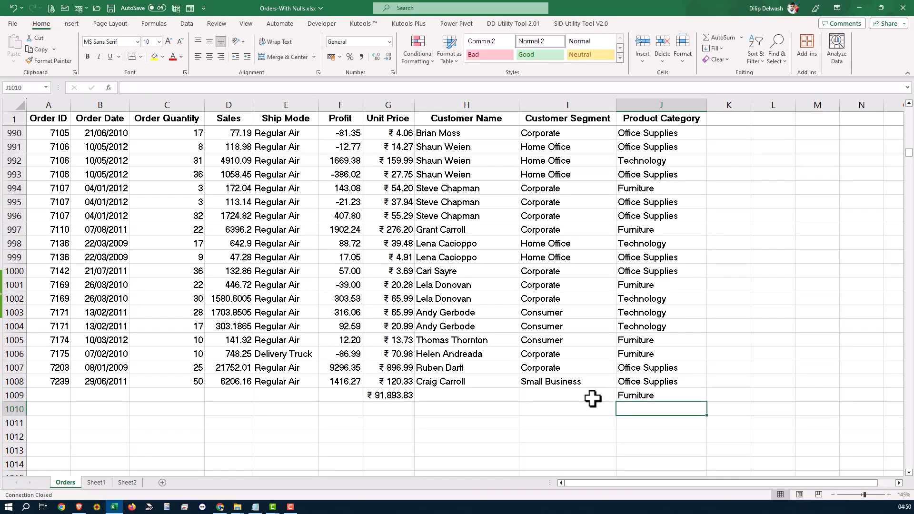